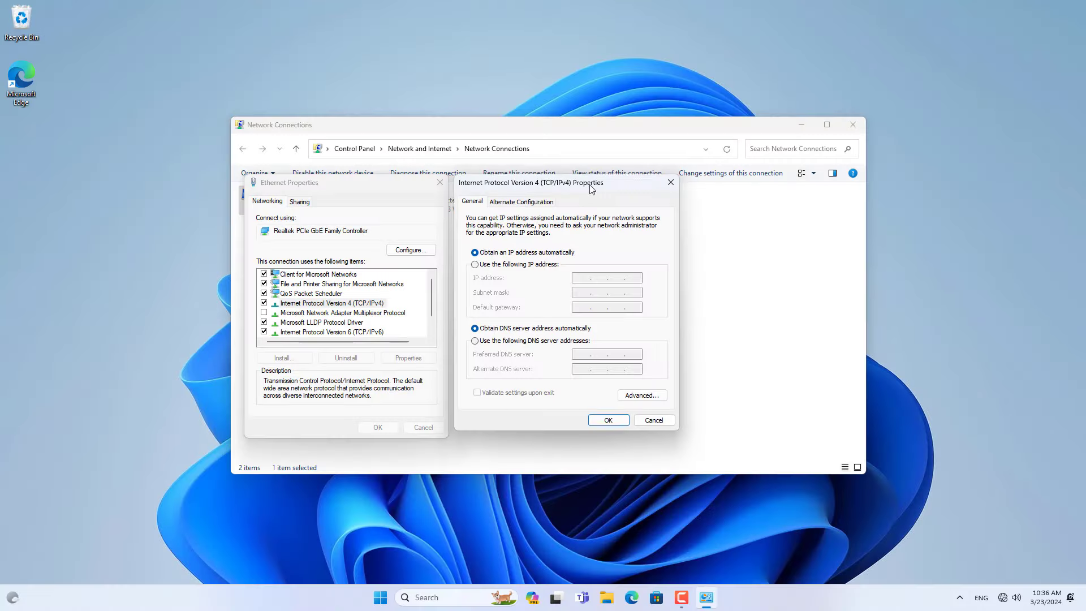
Set Ethernet IPv4 manually to 192.168.1.10, mask 255.255.255.0, gateway 192.168.1.1.
click(521, 266)
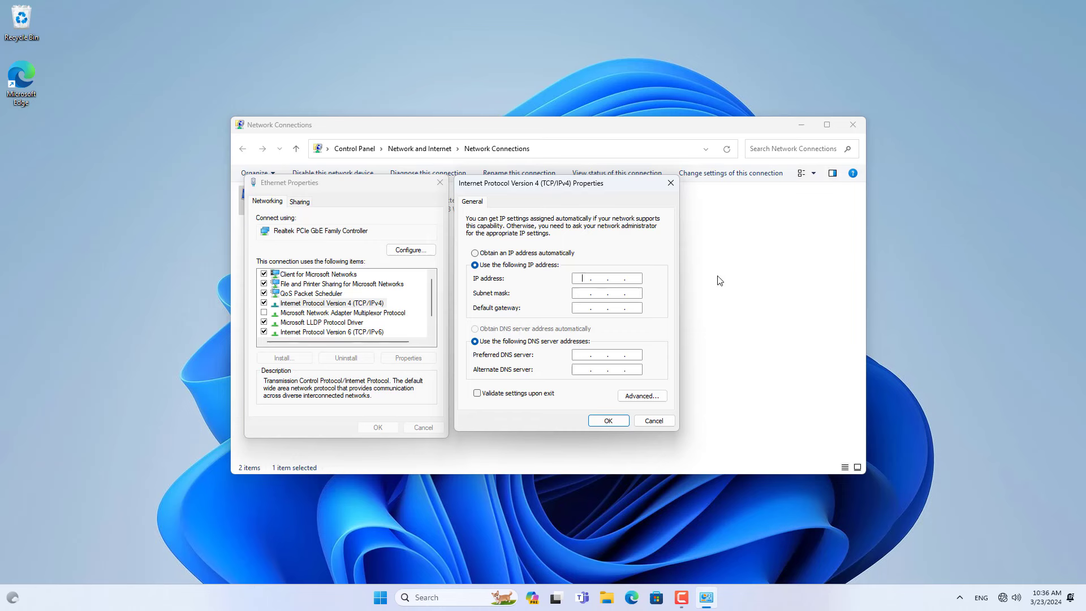
text(192 . 168 . 1 . 10)
key(Tab)
double_click(629, 308)
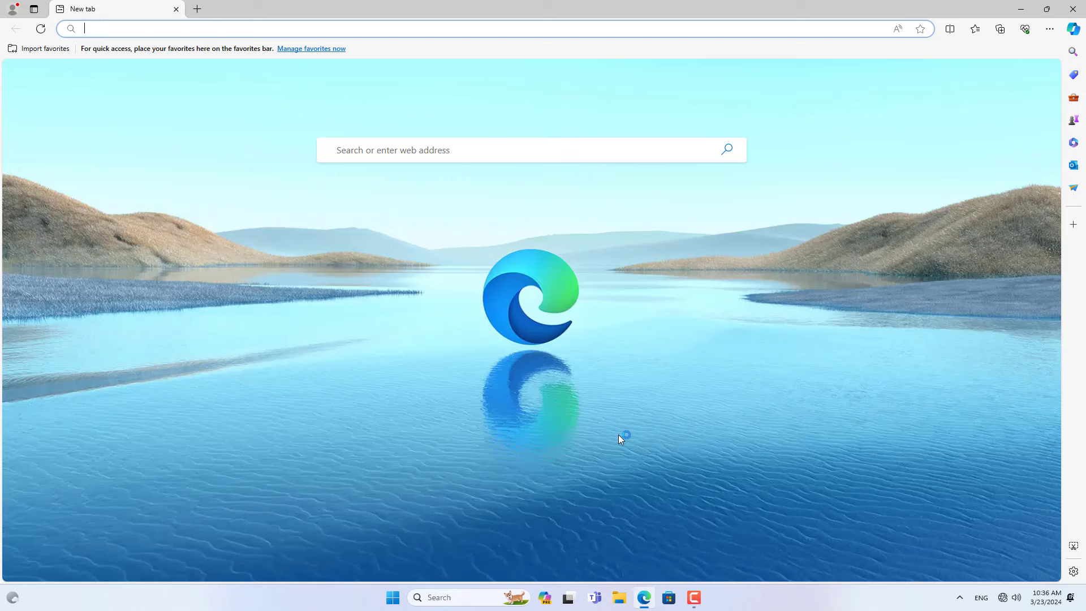
text(192.)
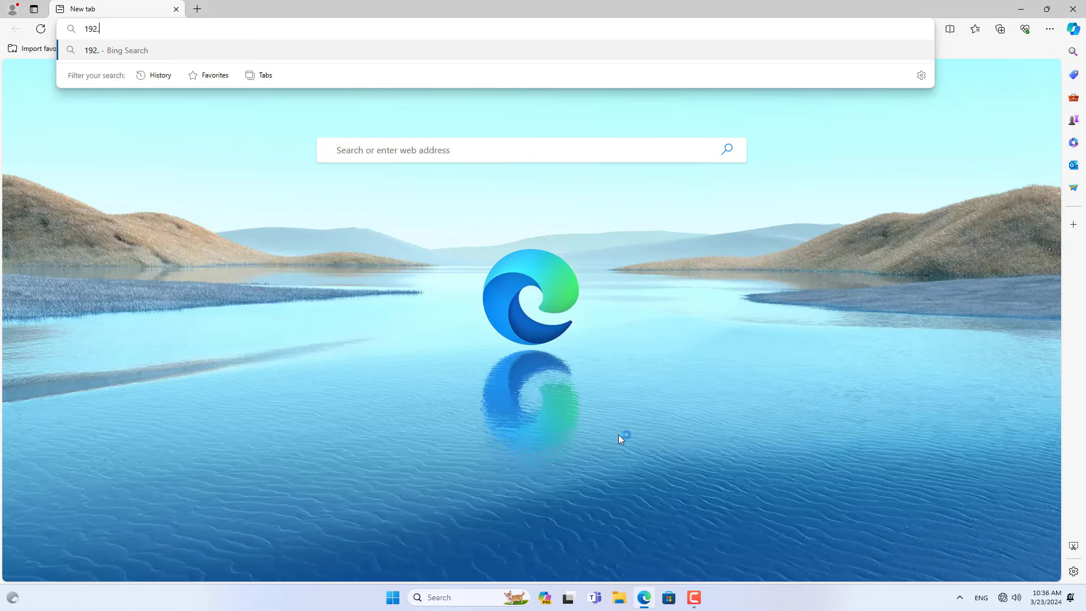
text(168.1.1)
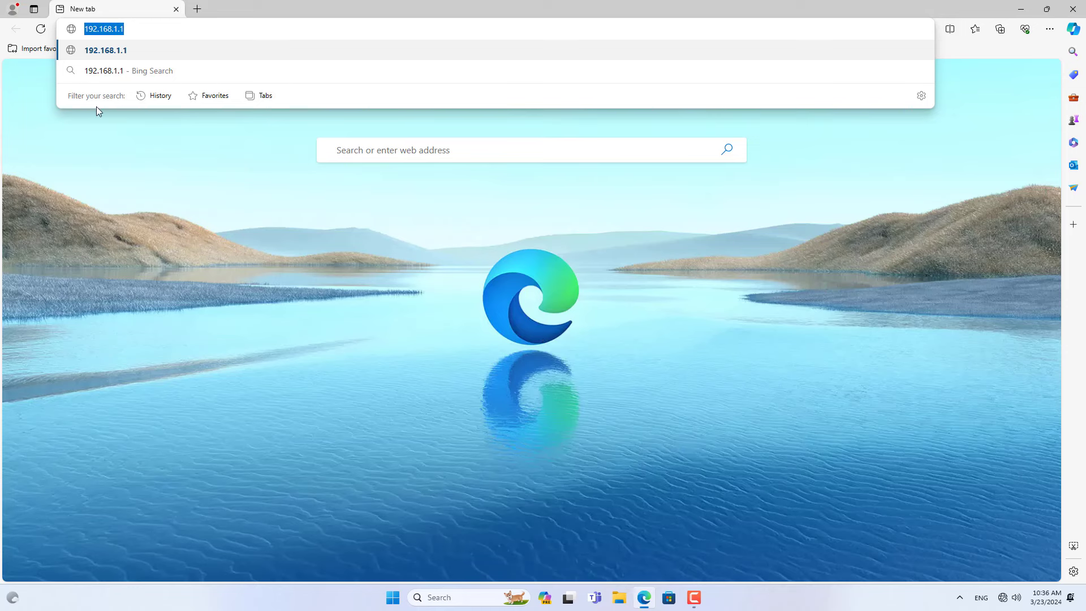
Load 192.168.1.1 in Edge and log in with the administrator username and password.
key(Return)
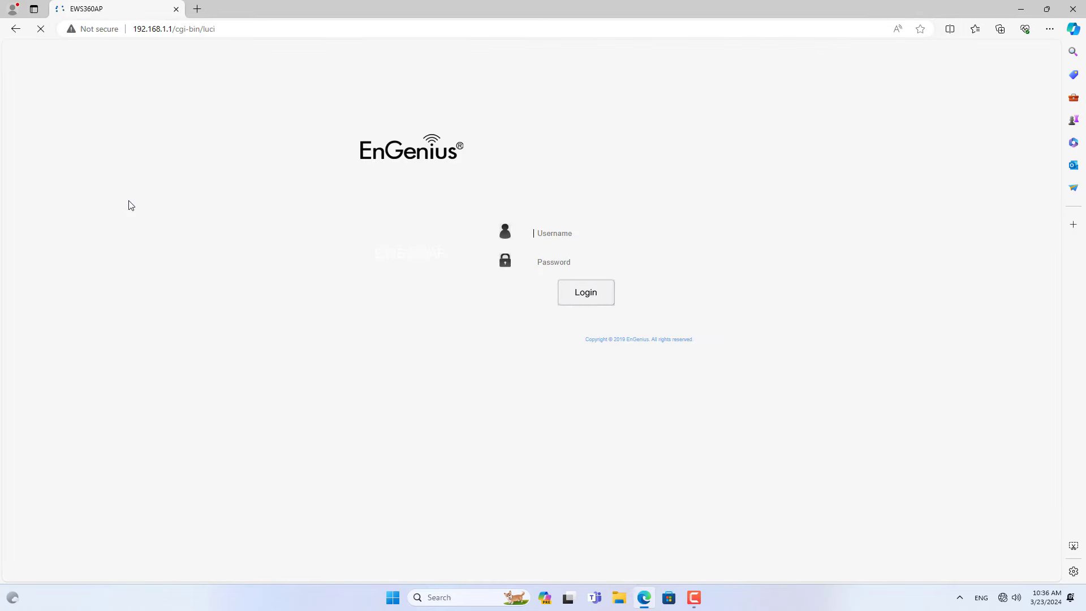
text(admin)
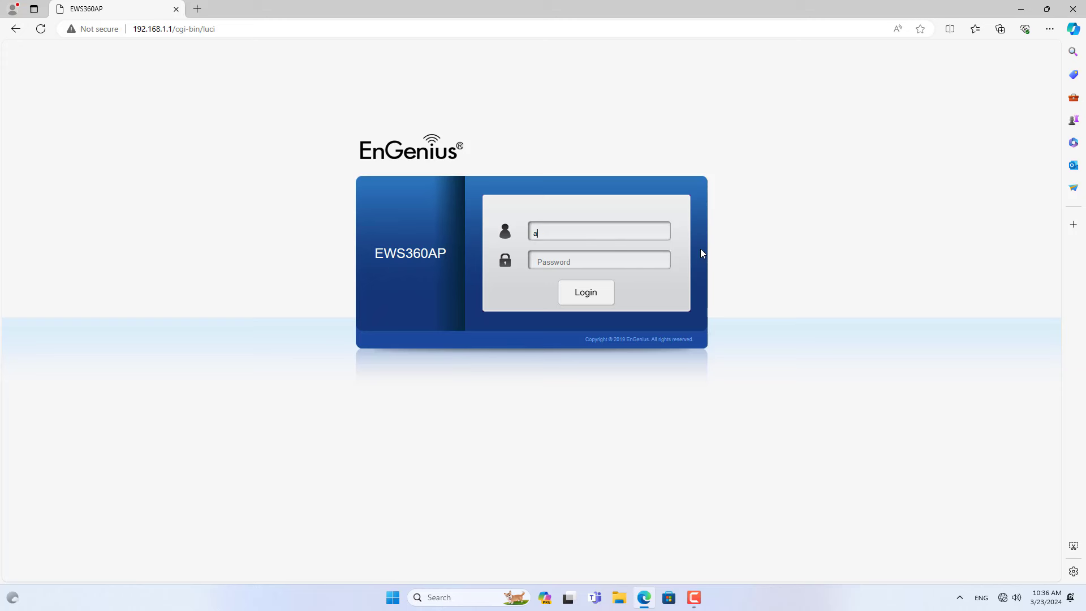
key(Tab)
text(ad)
click(578, 291)
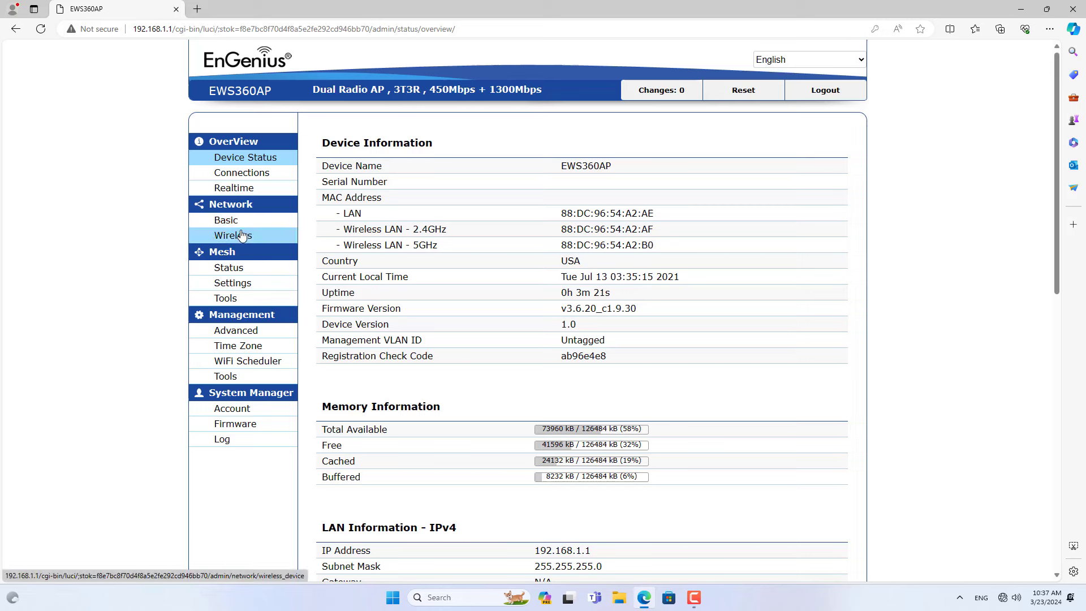
In Wireless Channel Configuration, allow only Ch 1 on 2.4GHz and Ch 161 on 5GHz, then save.
click(261, 236)
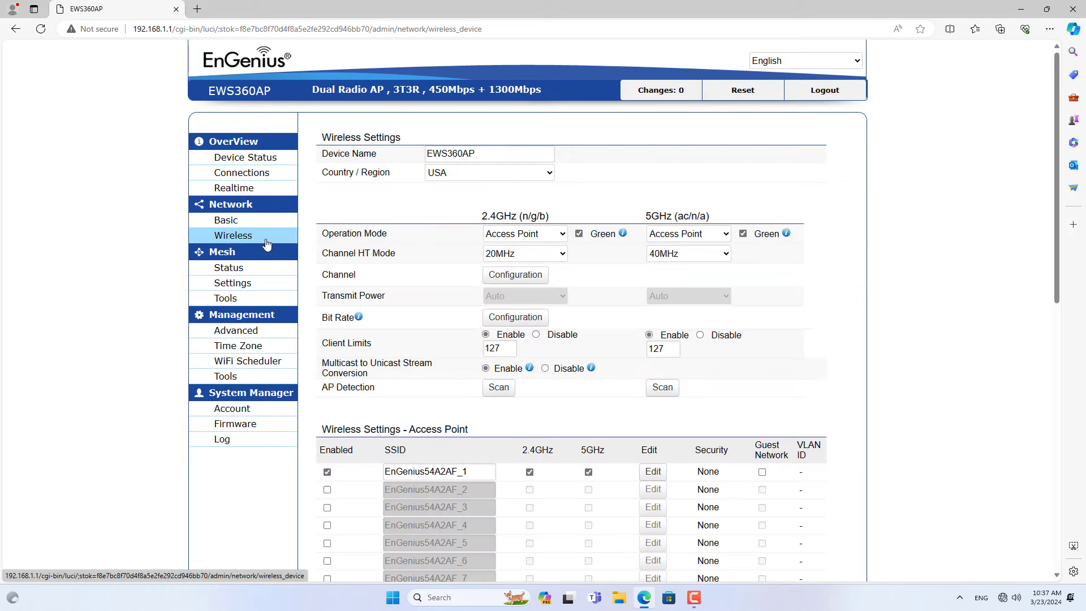
click(522, 279)
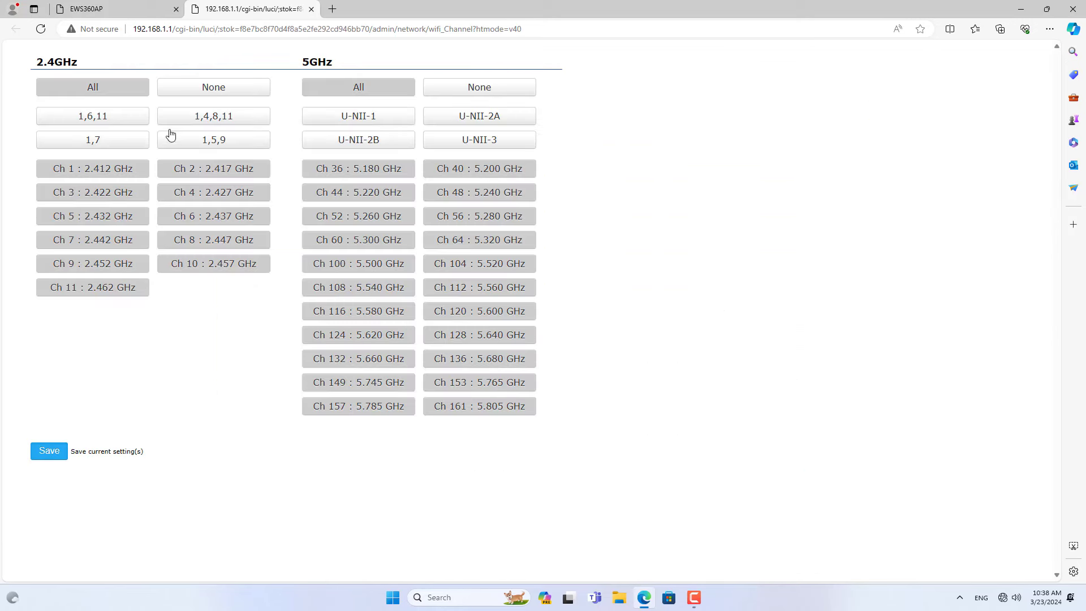
click(95, 92)
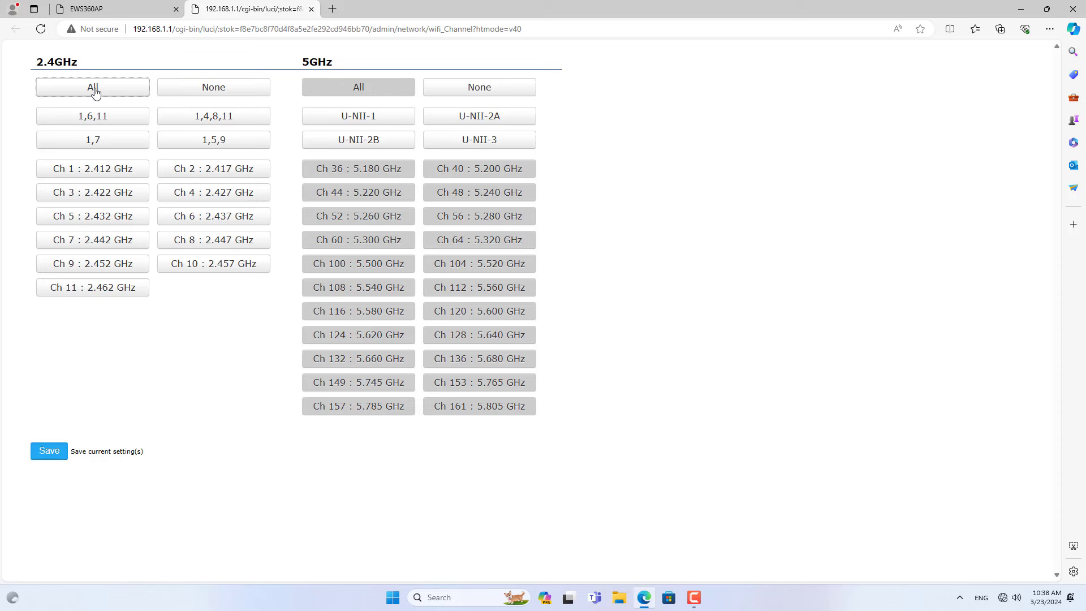
click(95, 172)
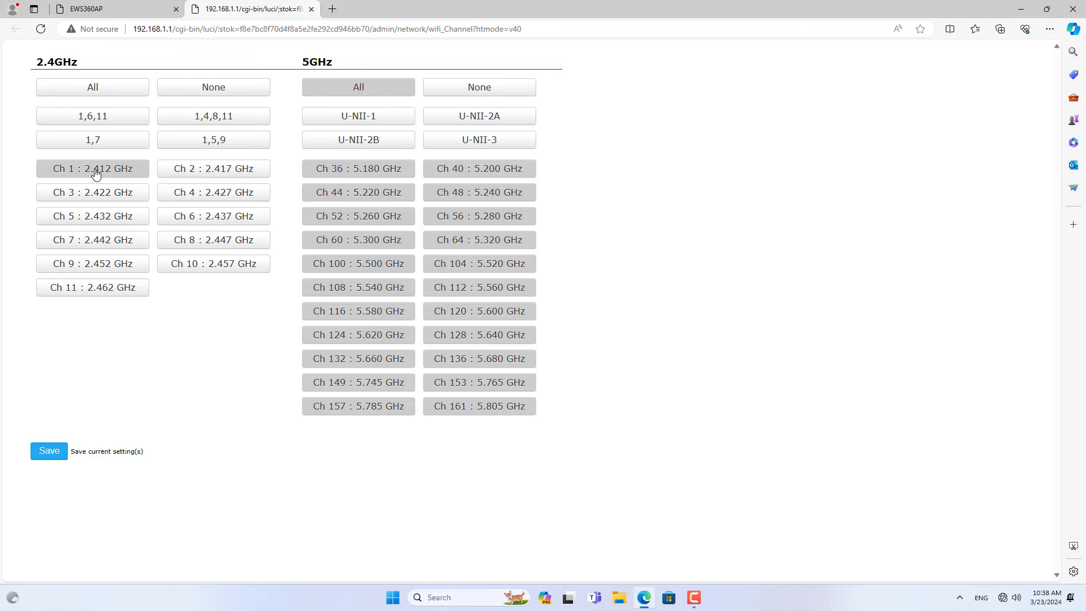
click(354, 93)
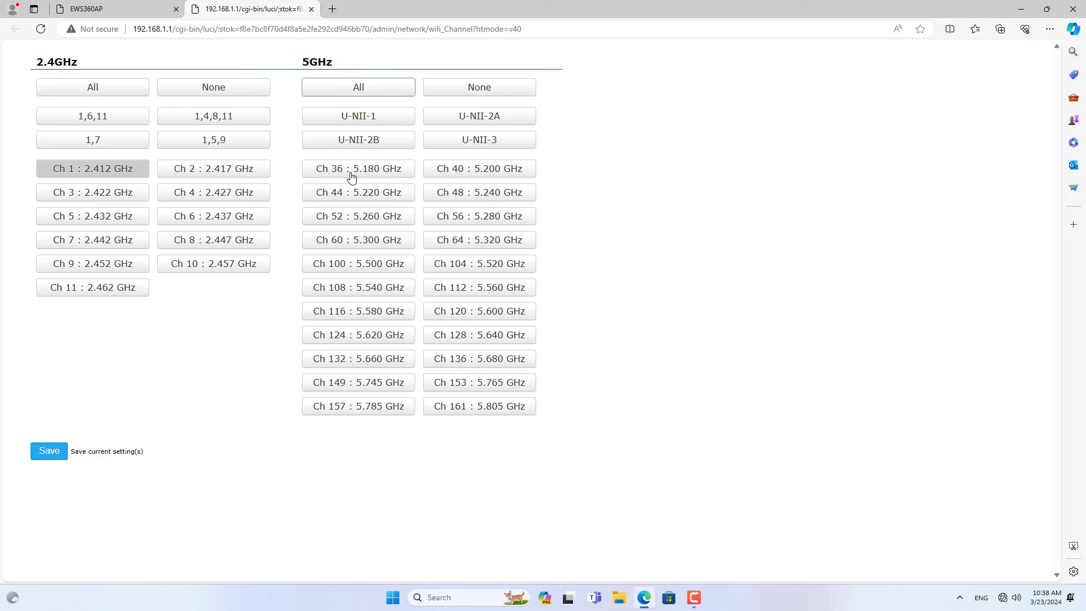
click(494, 414)
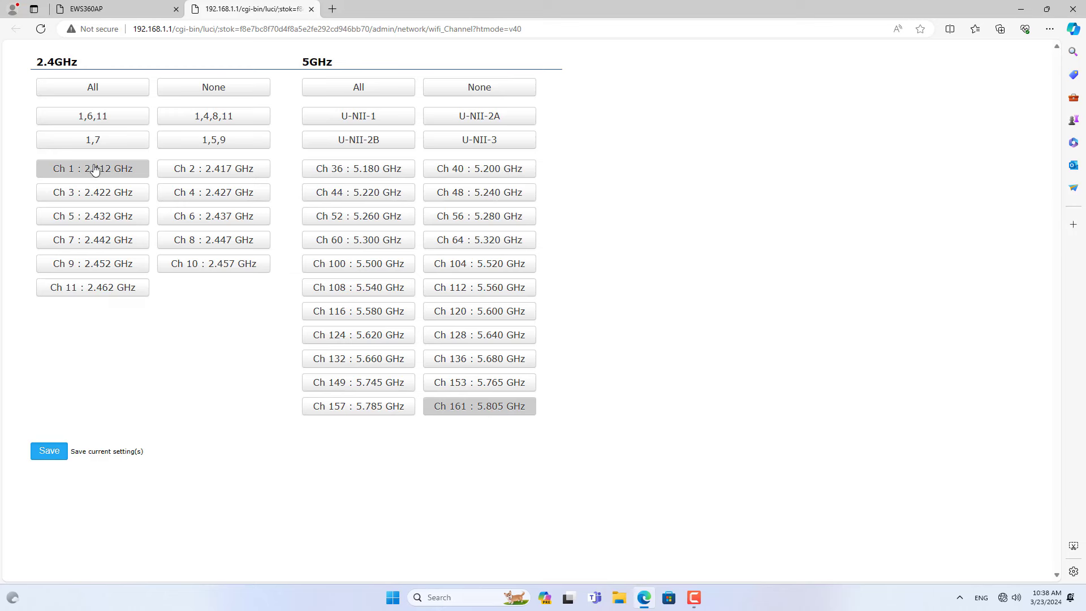
click(50, 452)
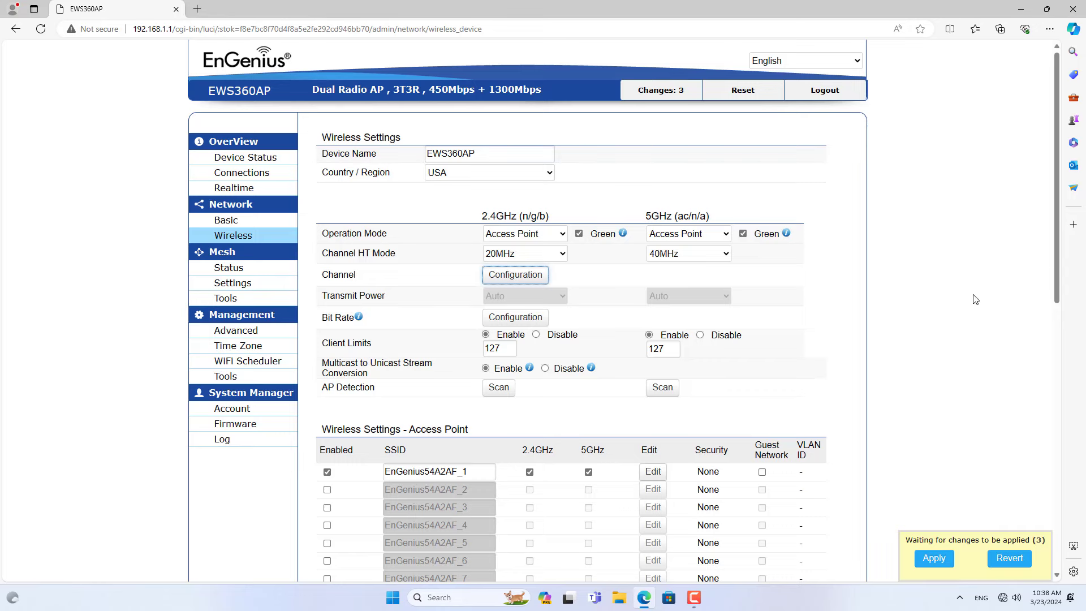
Edit the first SSID: untick 5G and rename it to MESH.
drag(1055, 271, 1058, 353)
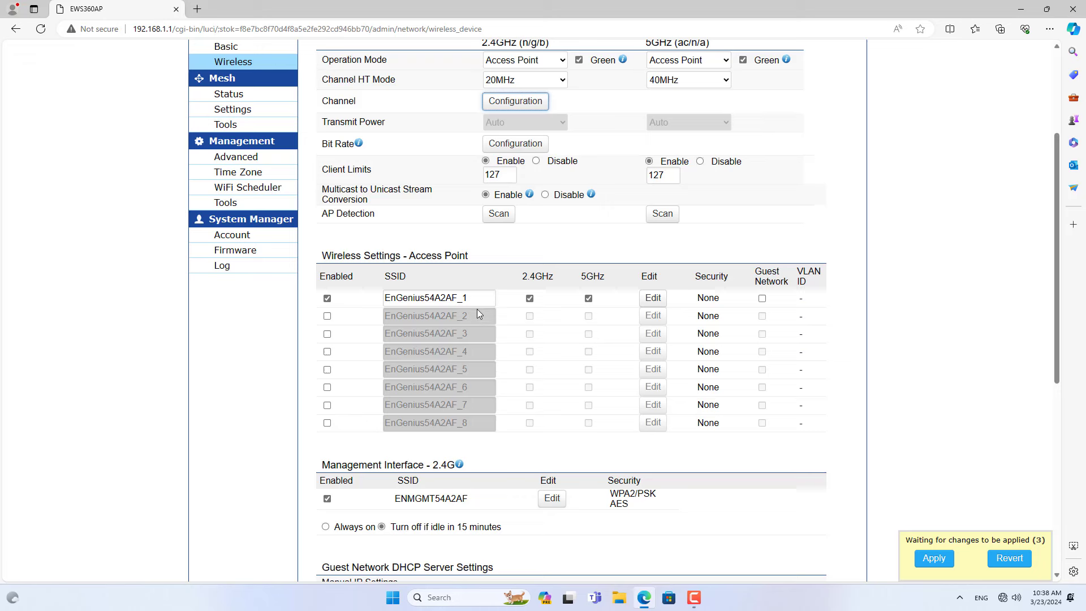
drag(476, 299, 378, 304)
click(650, 300)
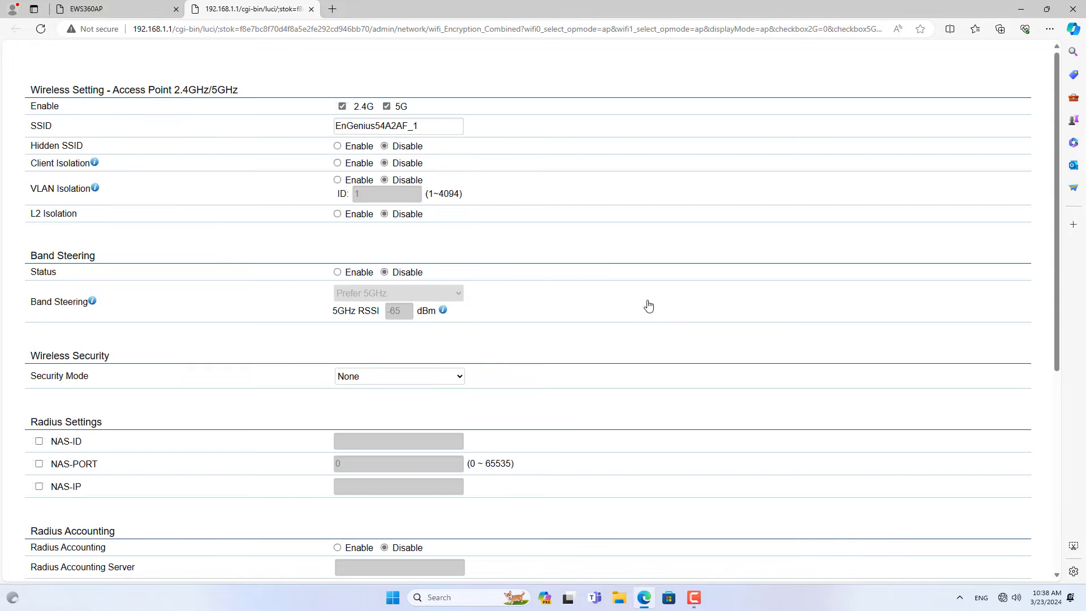
click(386, 106)
drag(422, 123, 311, 130)
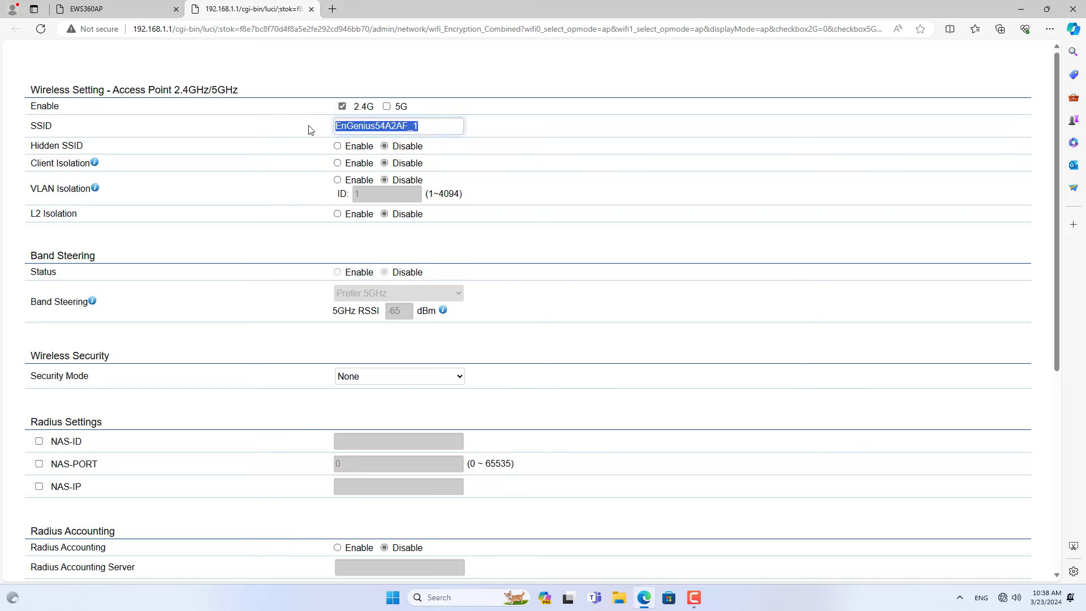
text(MESH)
double_click(361, 125)
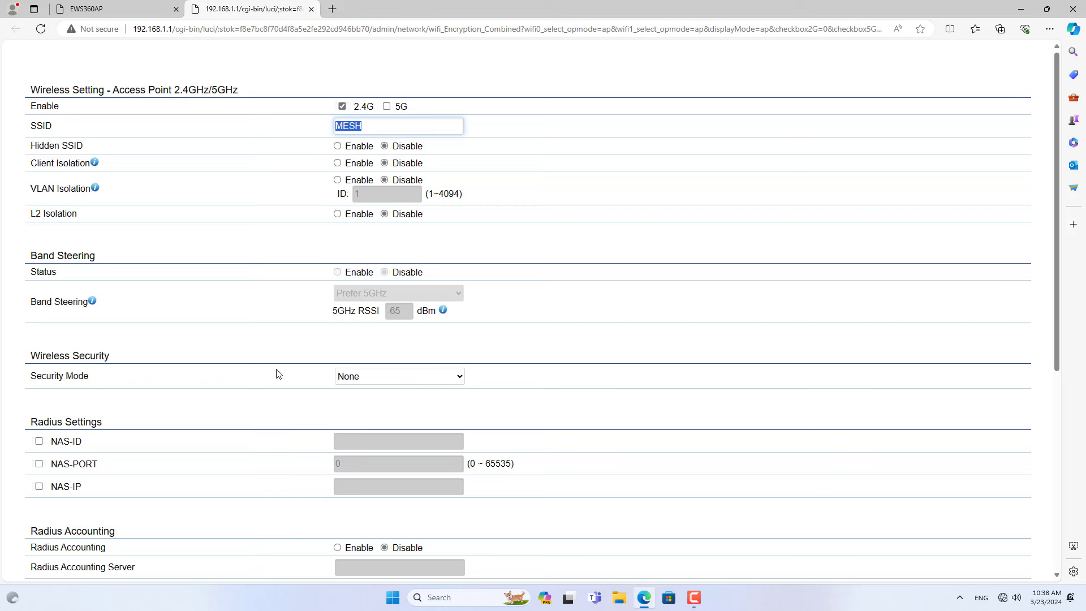
Set its security to WPA2-PSK with a passphrase and save the SSID.
drag(120, 359, 346, 363)
click(351, 374)
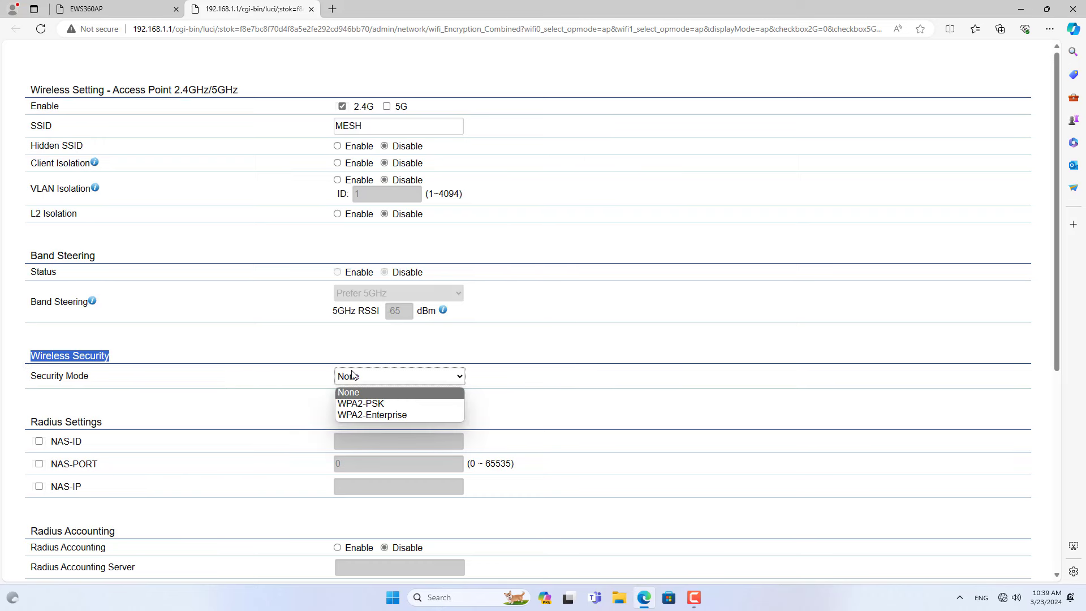
click(349, 402)
click(372, 427)
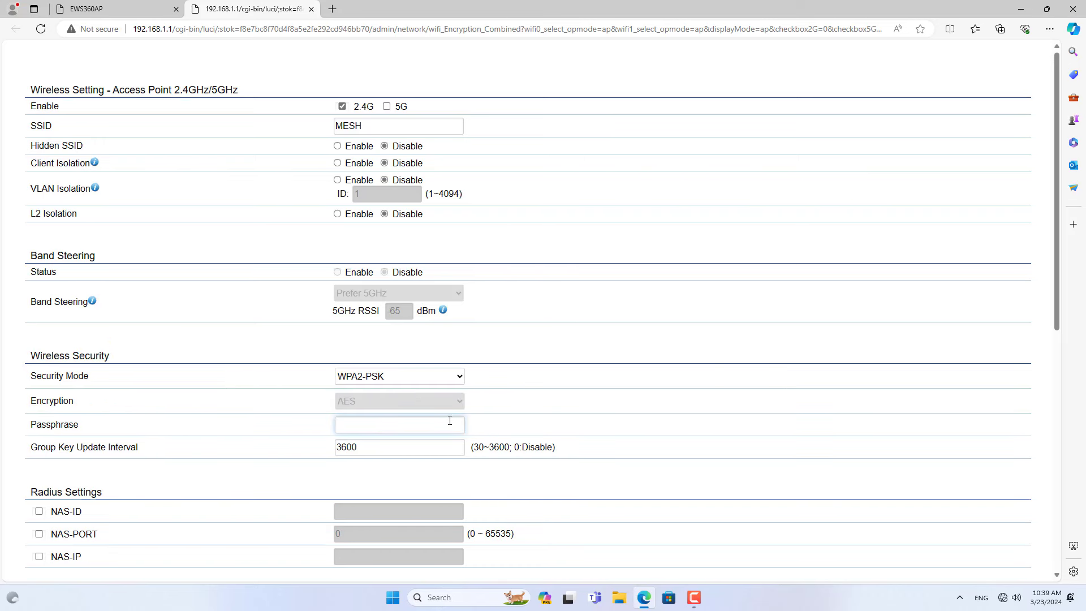
text(123456789)
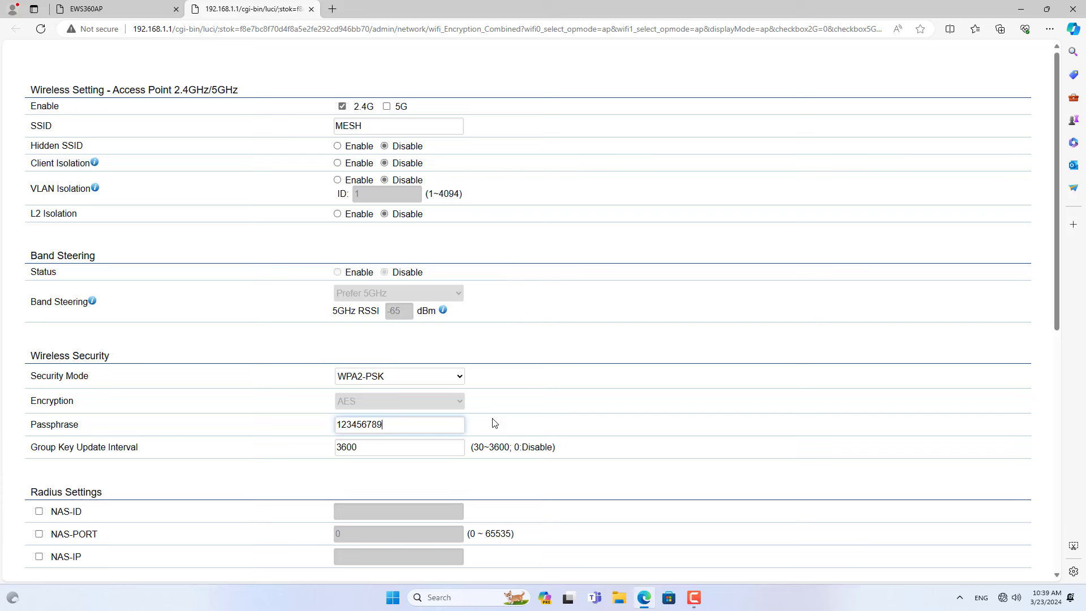
drag(401, 424, 325, 428)
drag(1066, 305, 1073, 570)
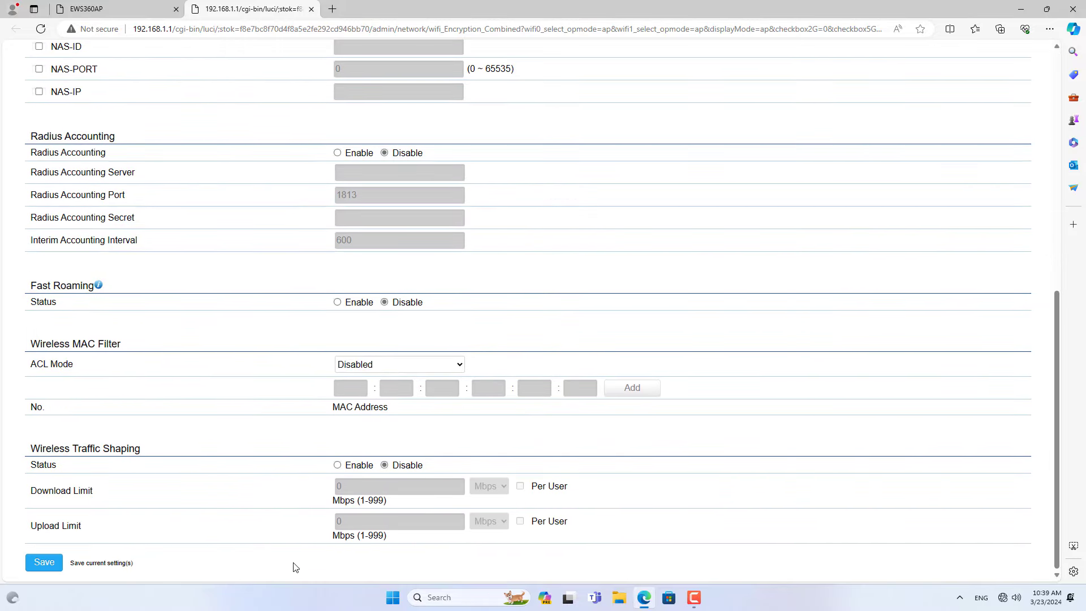
click(51, 565)
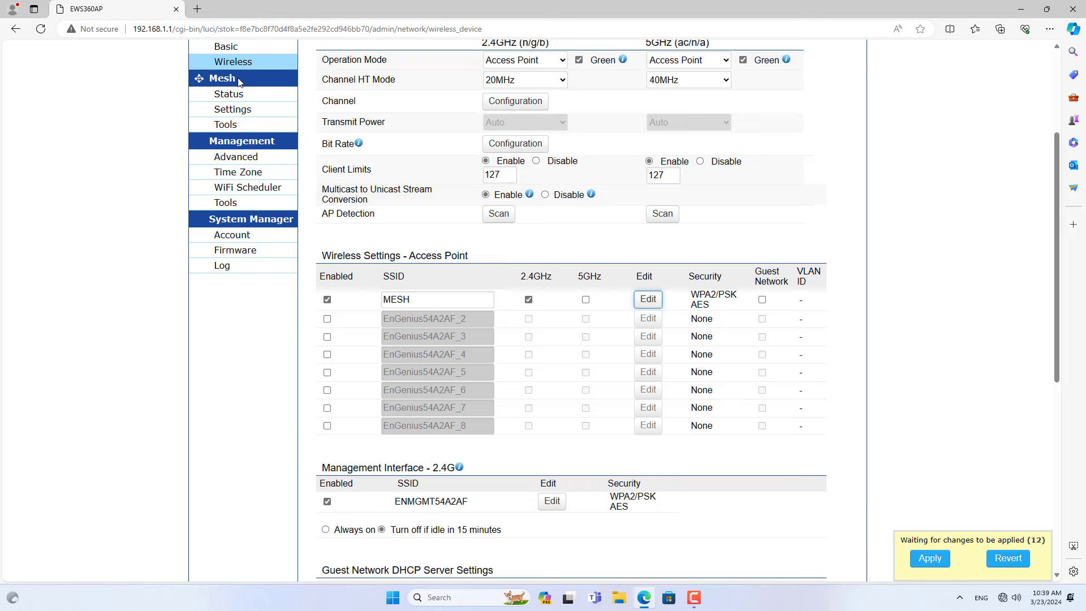
Enable mesh as a 5GHz Mesh AP, reviewing the Mesh ID and password.
click(242, 114)
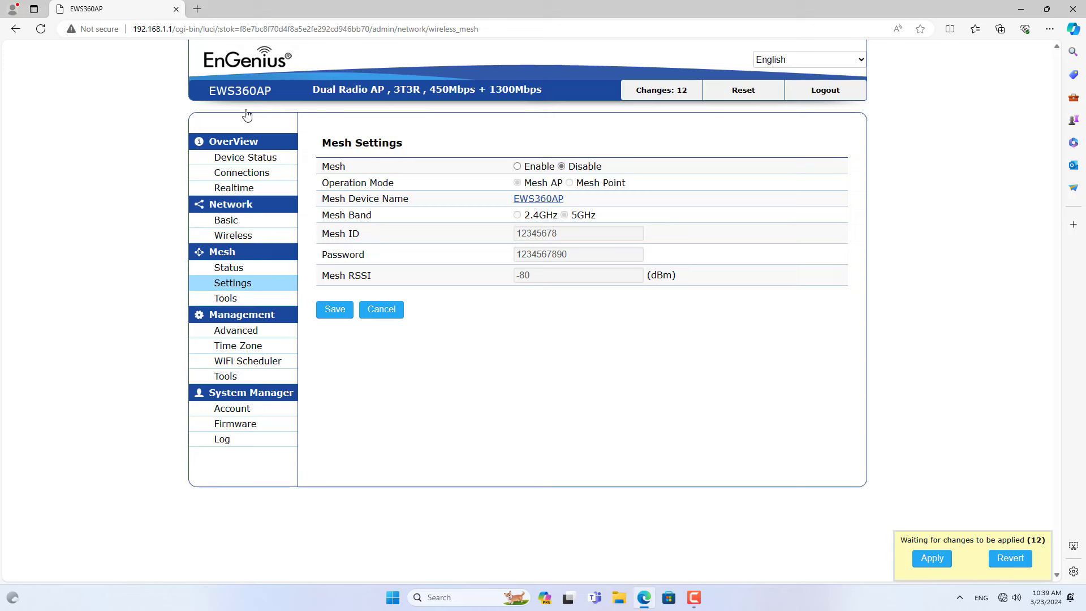
drag(342, 169, 512, 171)
click(518, 167)
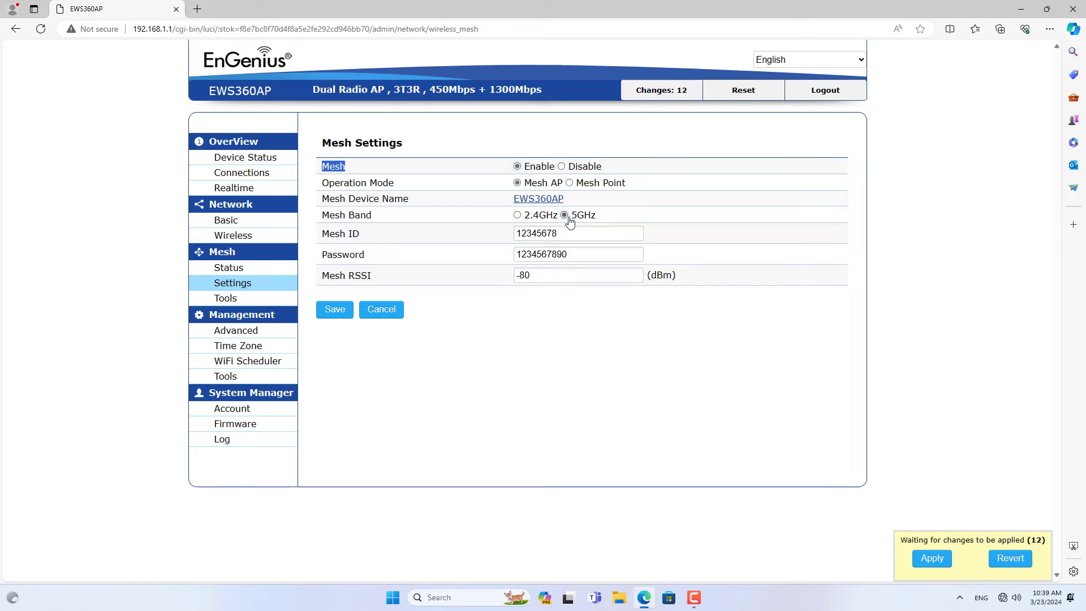
drag(559, 234, 513, 236)
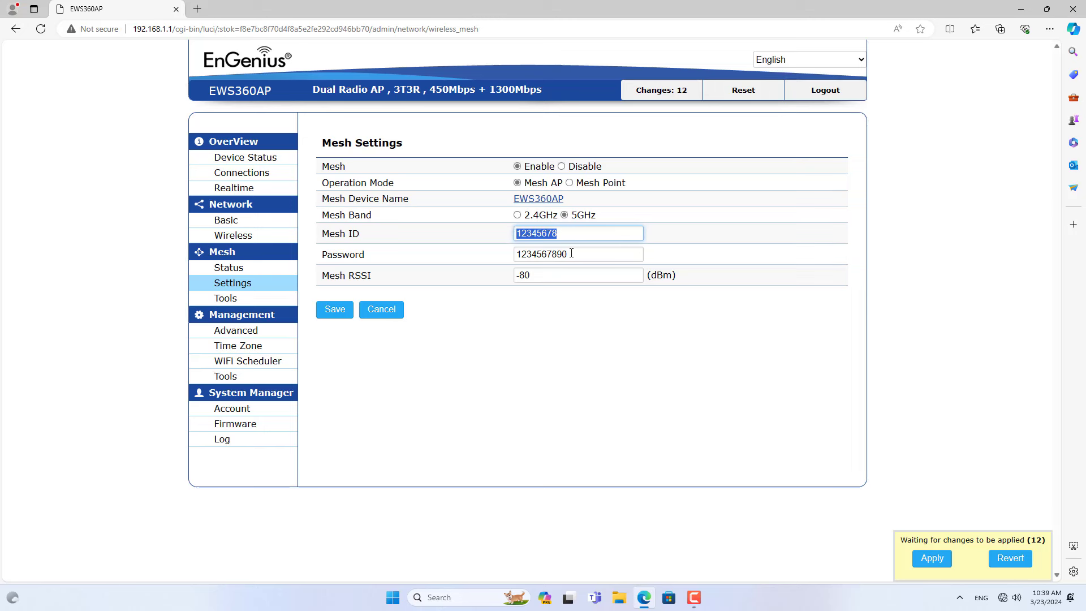
drag(574, 253, 513, 254)
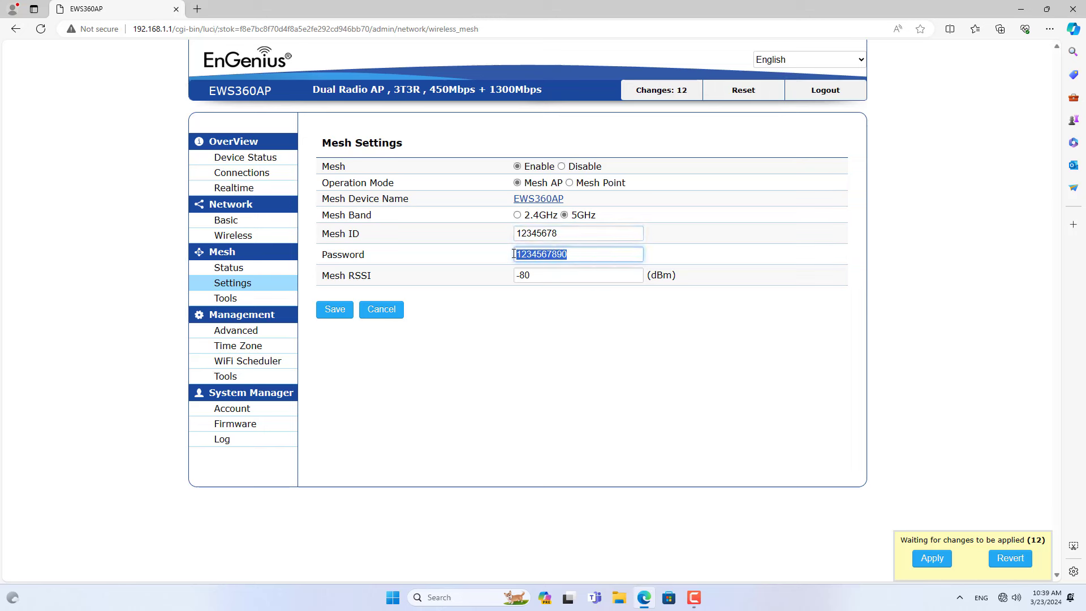
drag(325, 234, 377, 254)
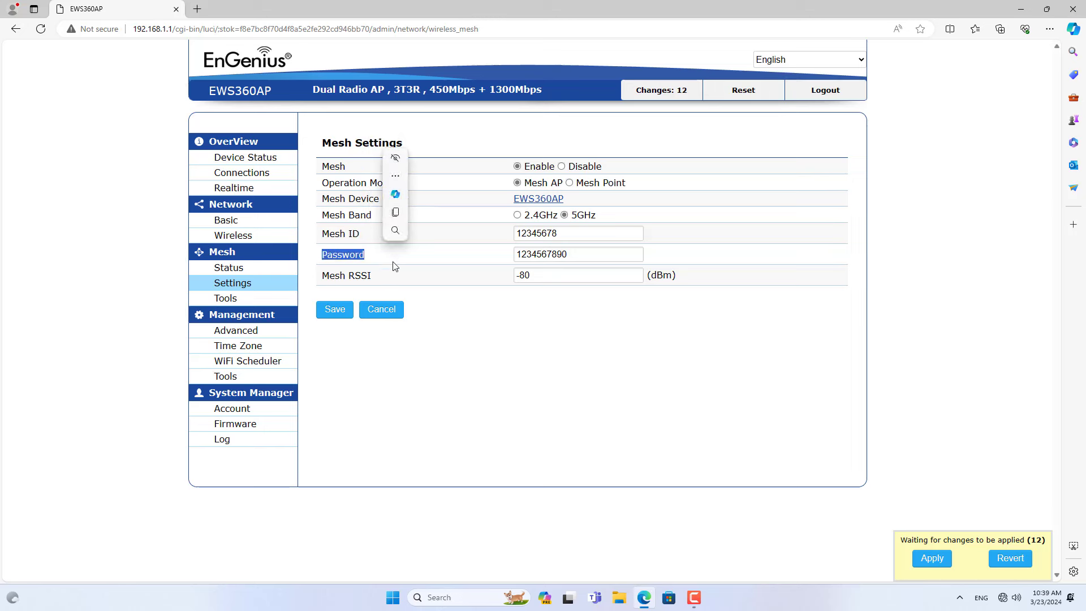
click(389, 260)
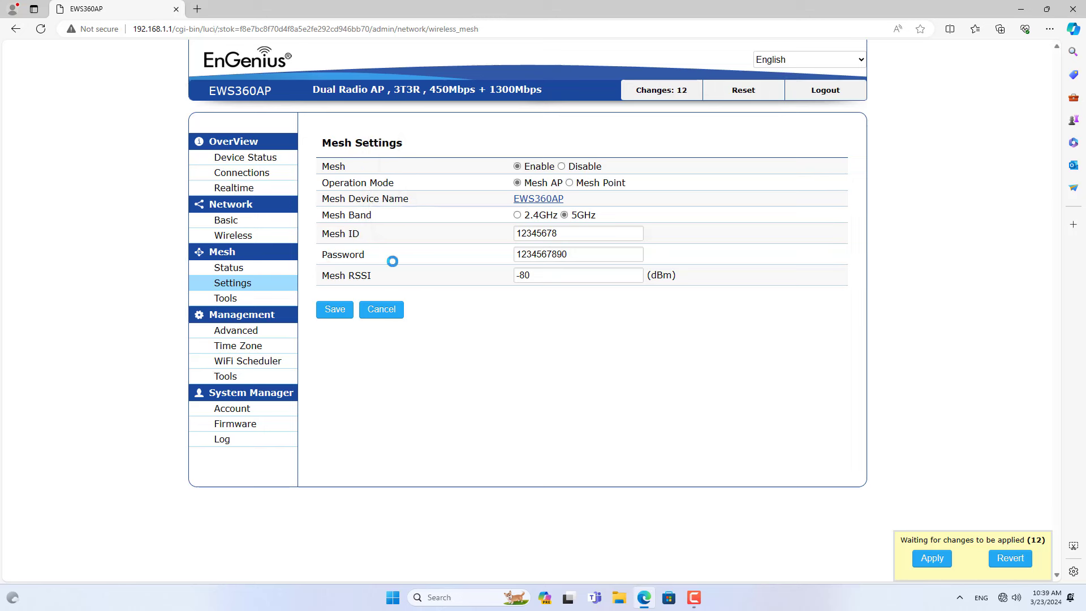
Save the mesh settings, acknowledge the Channel Settings reminder, and apply all 15 changes.
click(342, 309)
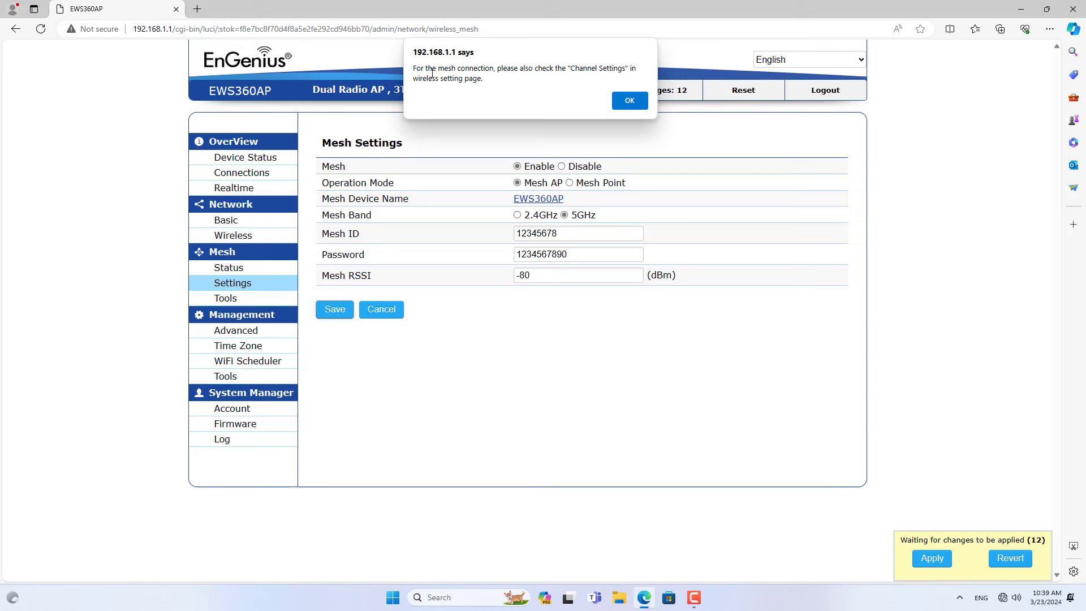
drag(567, 69, 626, 67)
click(629, 101)
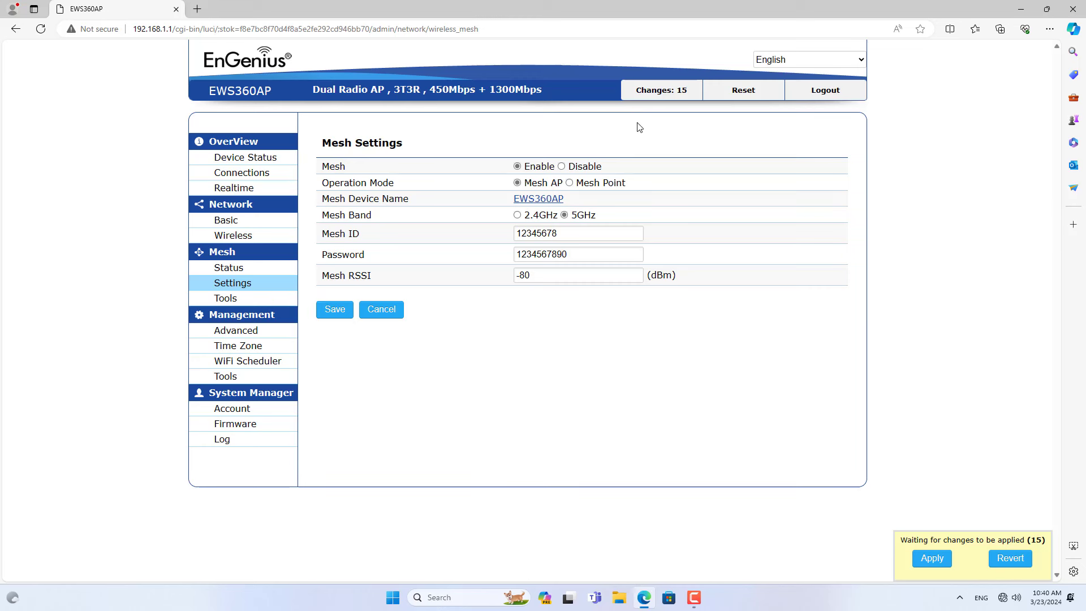
click(931, 558)
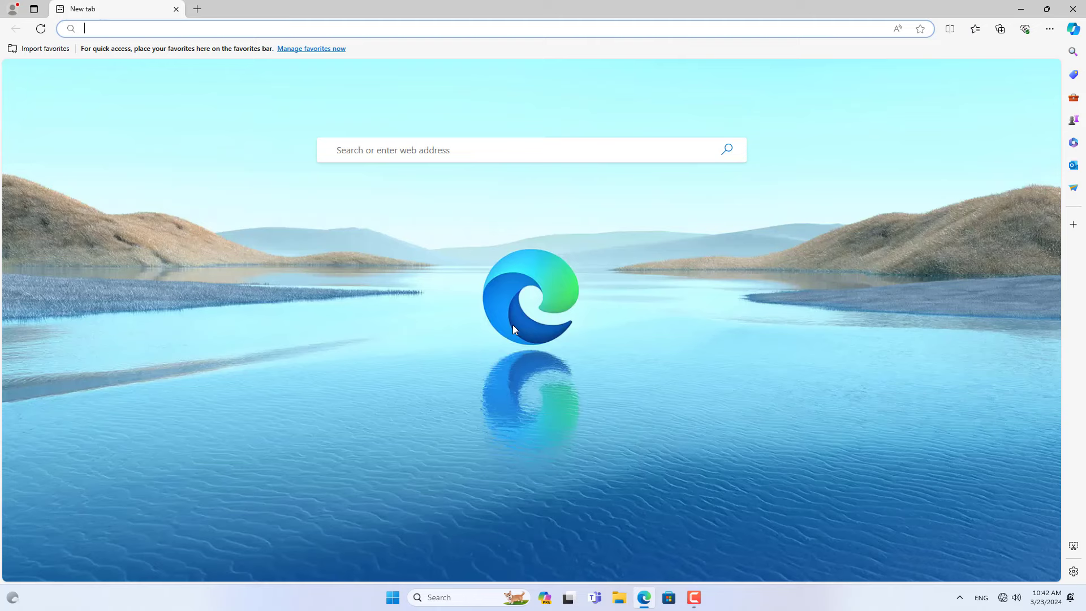
Open 192.168.1.1 in a new Edge tab via the address suggestion.
text(192.168.1.1)
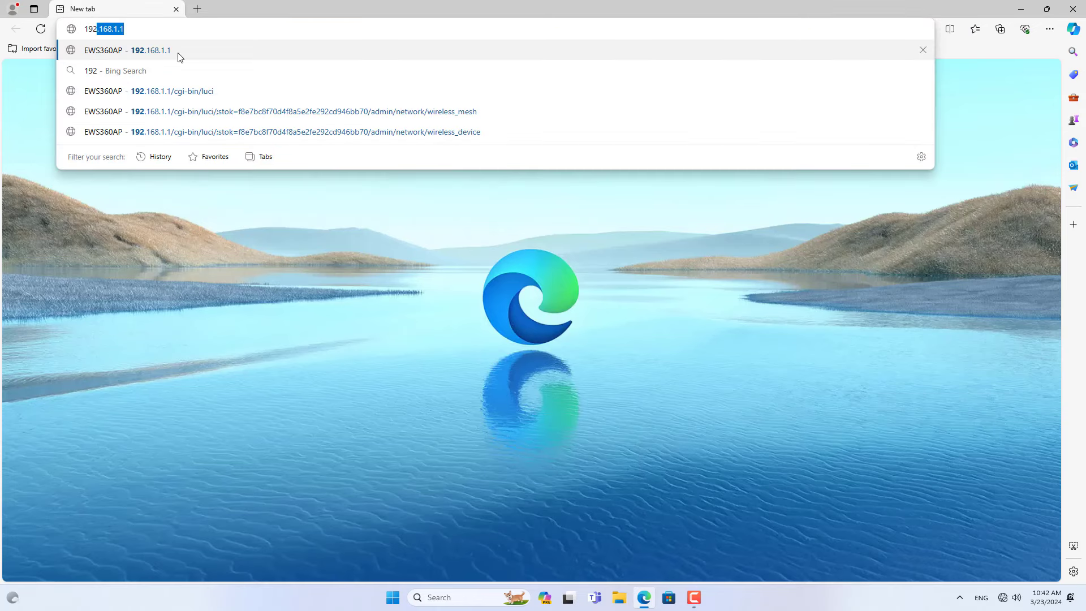
click(178, 53)
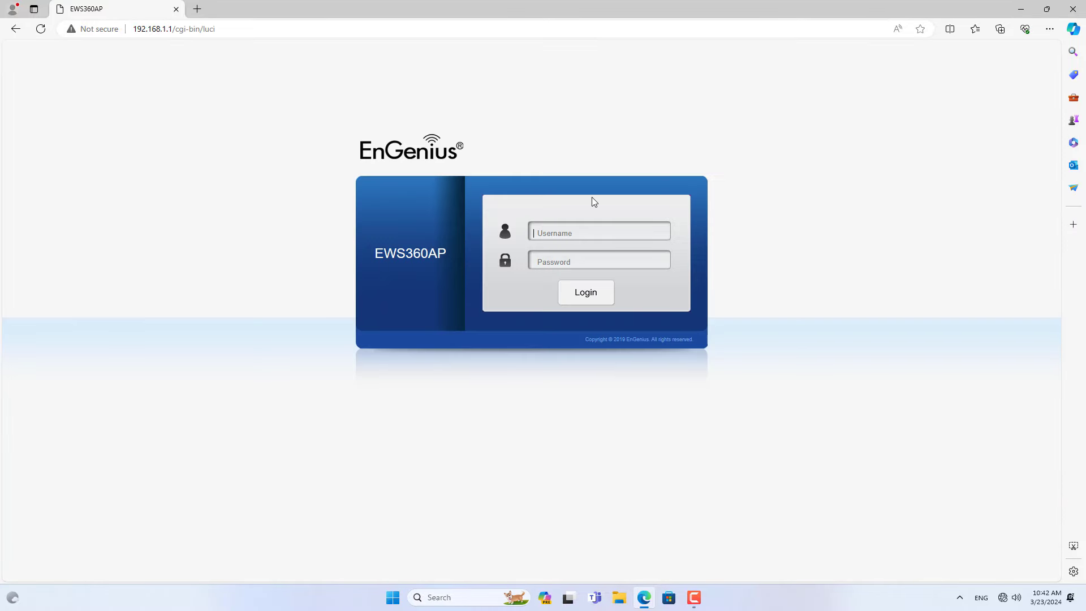
Log in to AP2 with the administrator credentials and open Wireless Channel Configuration.
text(admin)
key(Tab)
text(adm)
click(669, 265)
double_click(593, 265)
drag(557, 232, 505, 232)
click(586, 295)
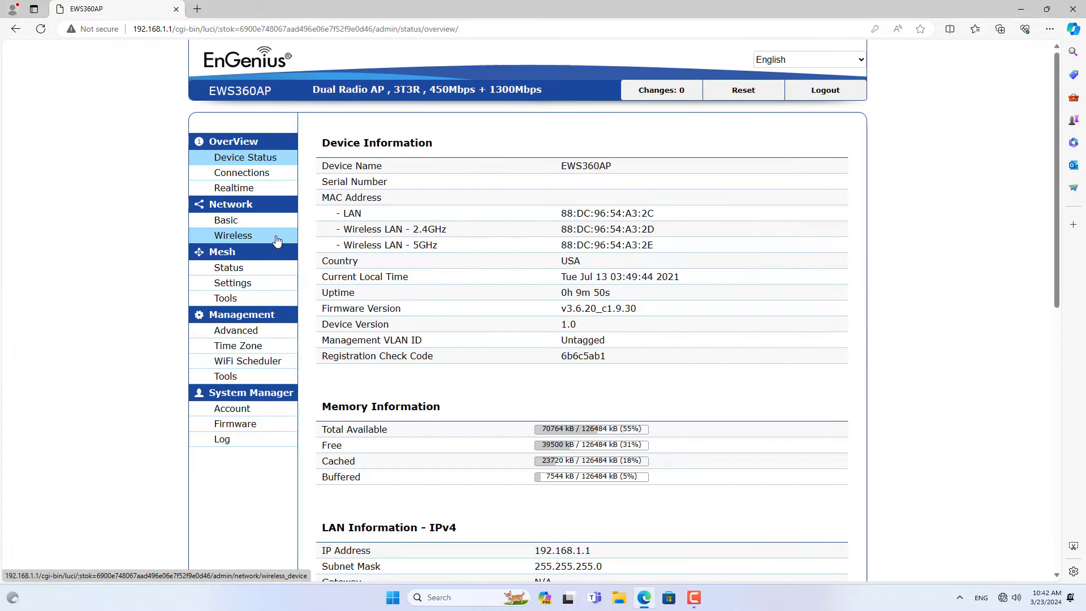
click(277, 240)
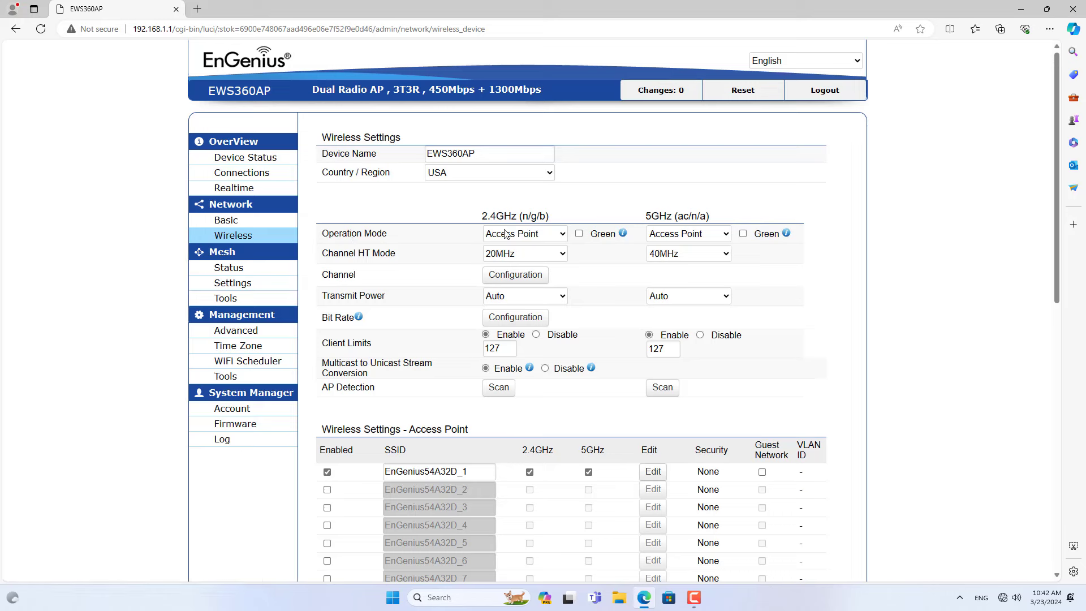
click(515, 274)
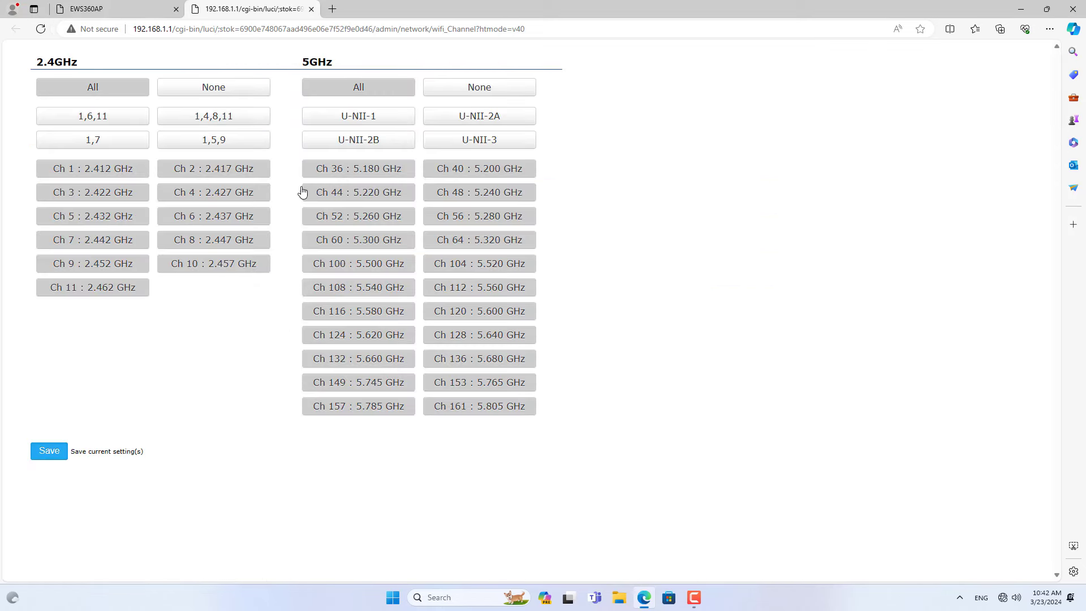
On AP2, clear both bands, allow only Ch 1 (2.4GHz) and Ch 161 (5GHz), and save.
click(113, 89)
click(105, 173)
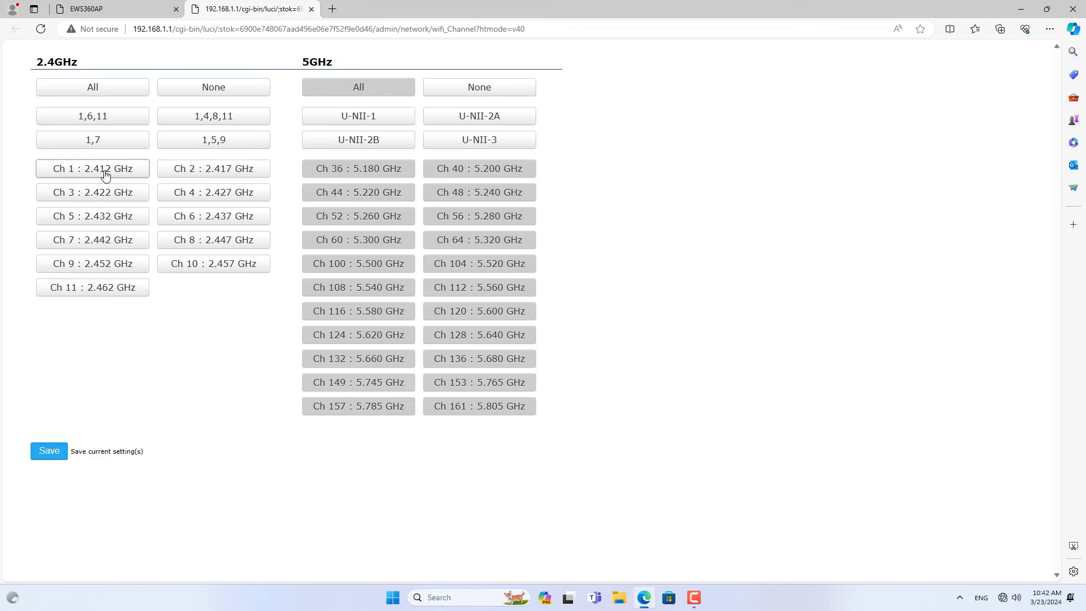
click(330, 92)
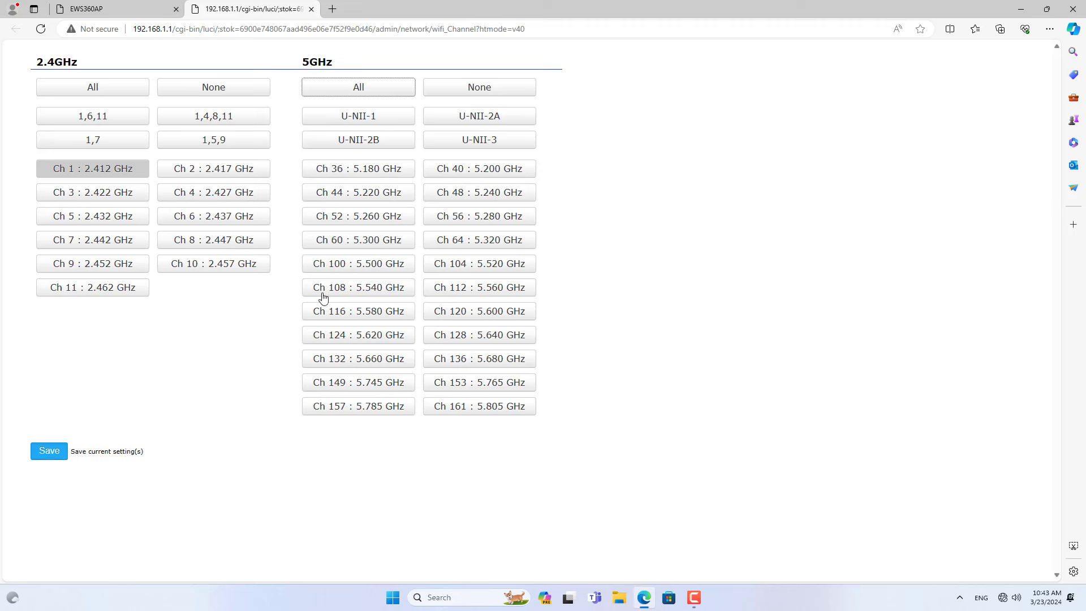
click(482, 410)
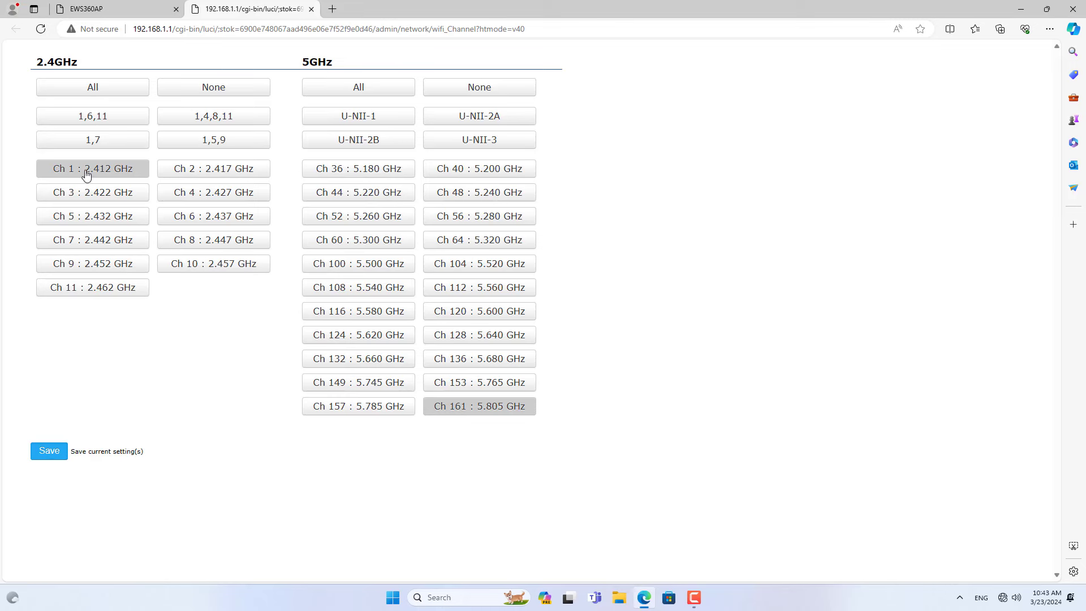
click(63, 450)
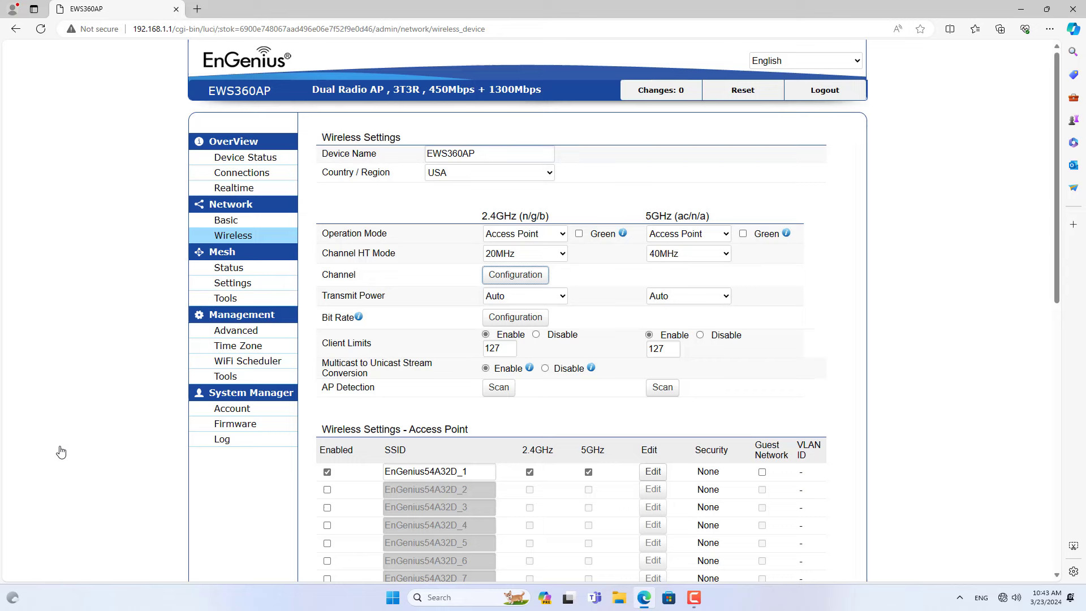
Edit AP2's first SSID: untick 5G and rename it to MESH.
drag(1053, 246, 1053, 364)
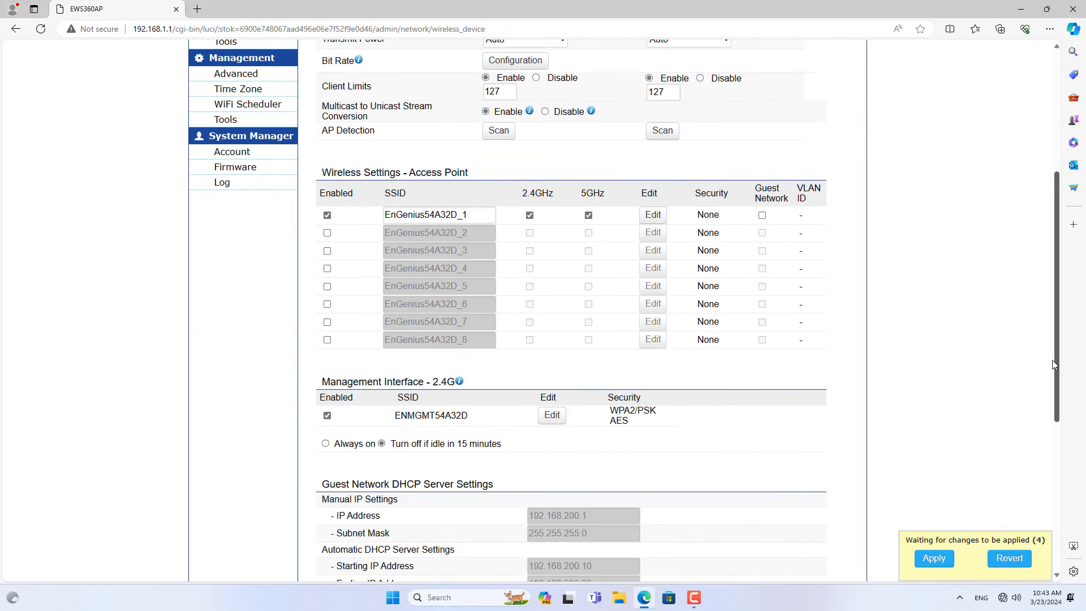
double_click(453, 215)
click(651, 216)
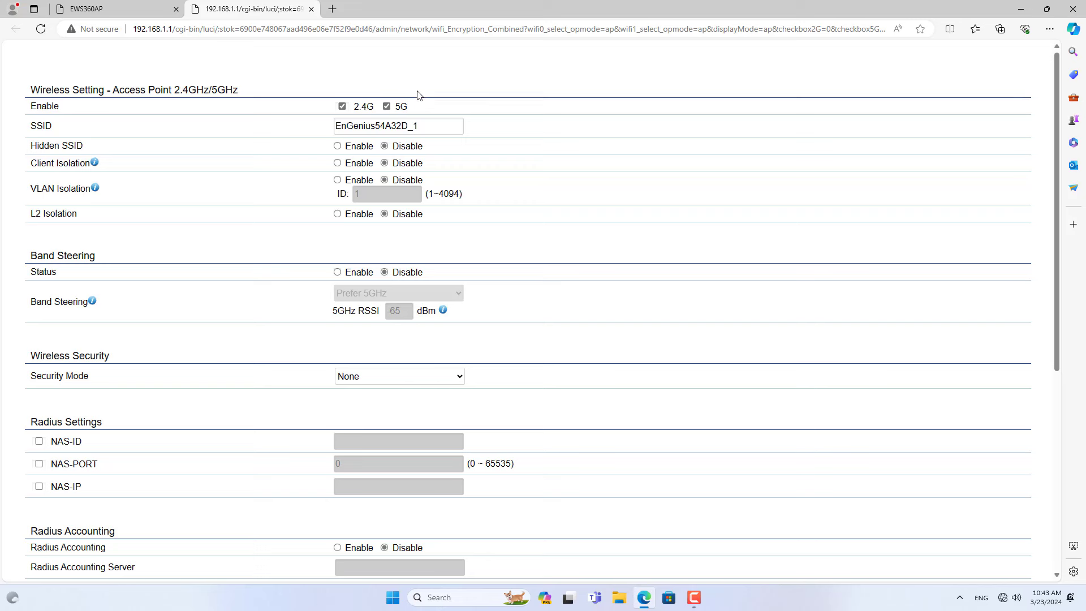
click(387, 107)
drag(426, 123, 322, 126)
text(MESH)
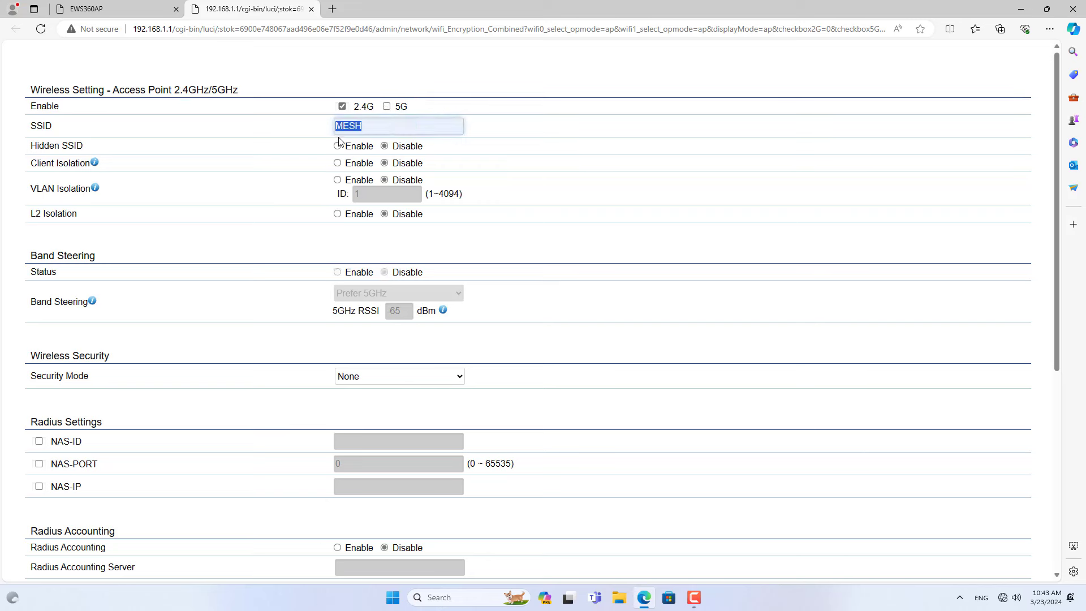
Set WPA2-PSK security with a passphrase and save the SSID.
drag(118, 359, 27, 363)
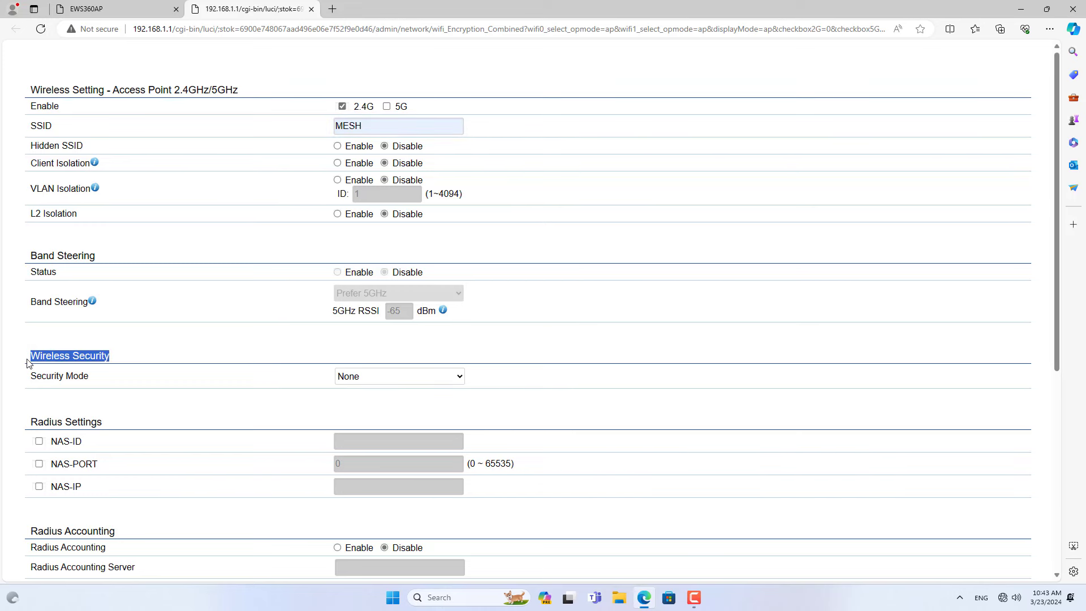
click(369, 377)
click(365, 403)
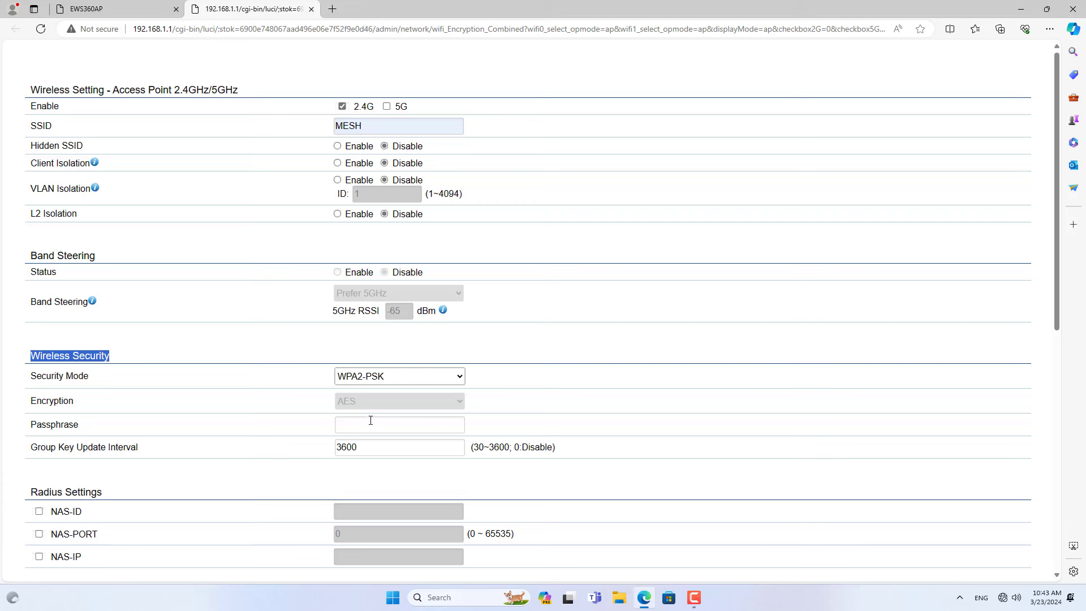
click(371, 424)
text(123456789)
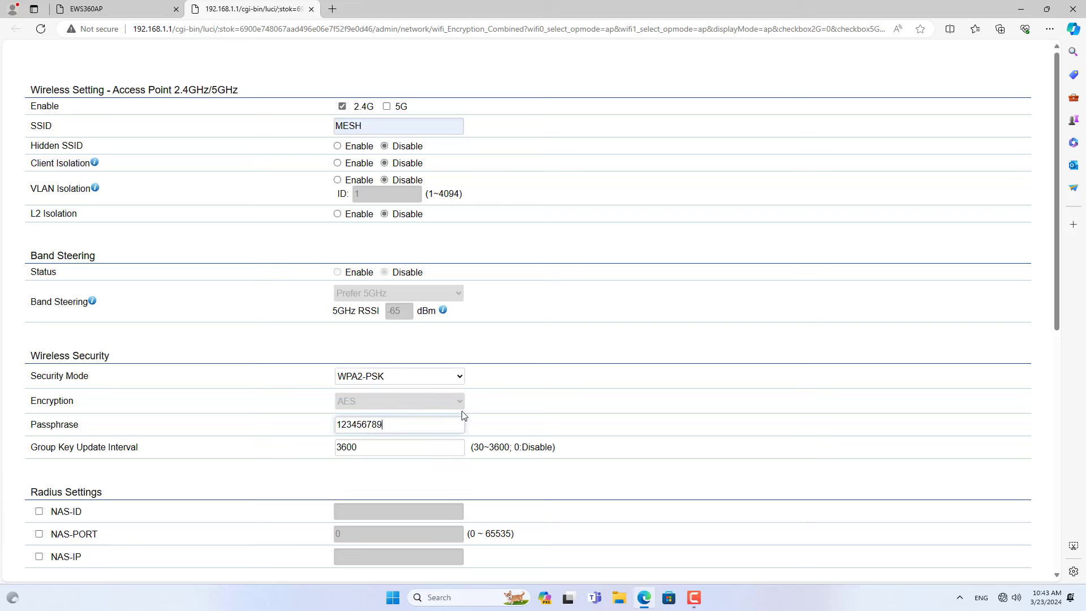
drag(432, 423, 327, 432)
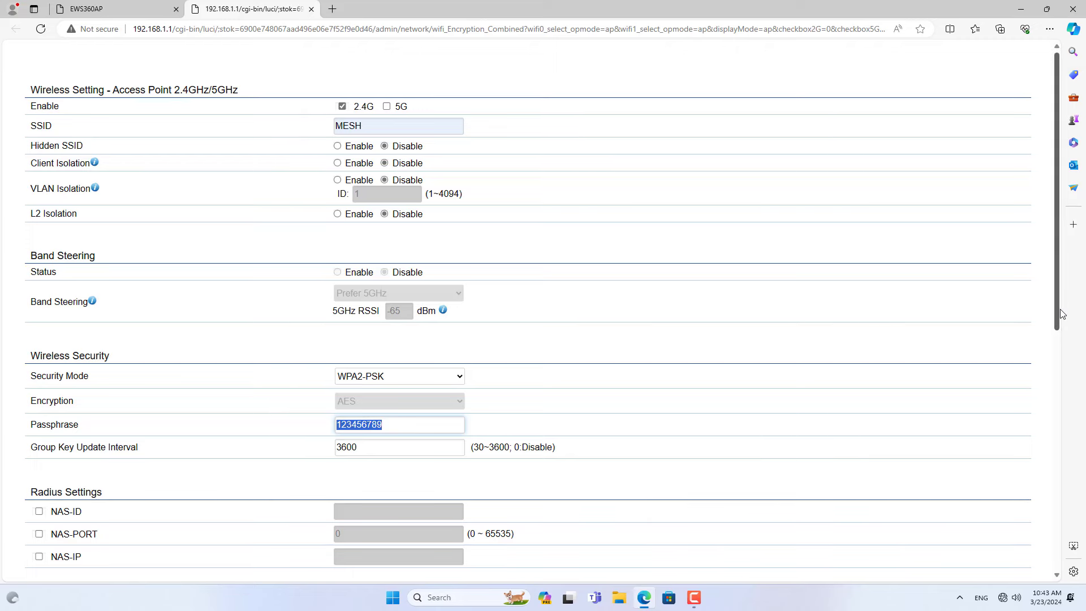
scroll(1054, 334, down, 1)
drag(1055, 334, 1041, 562)
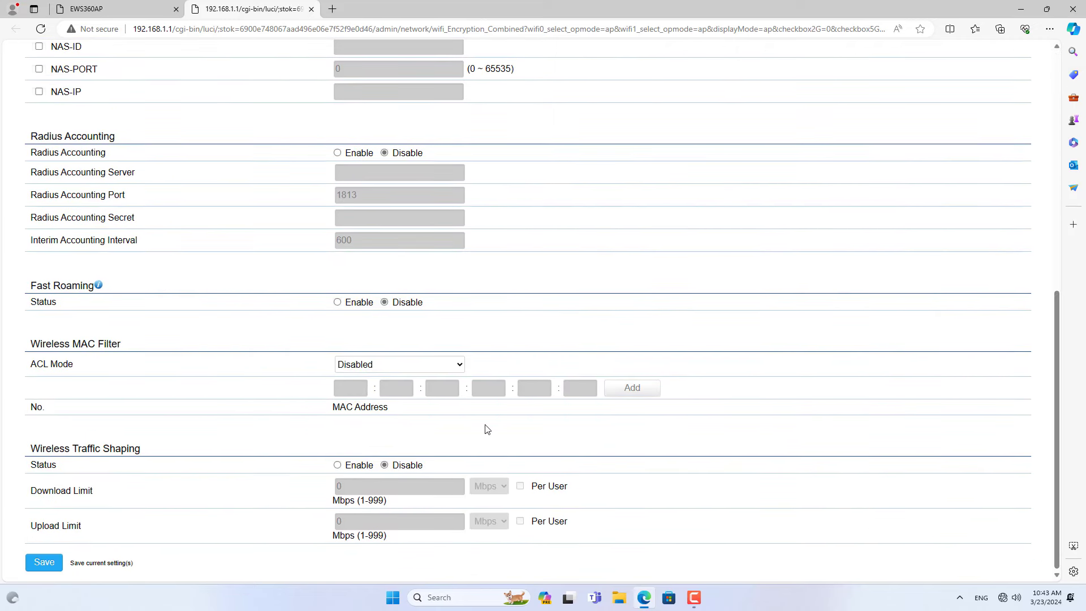
click(40, 564)
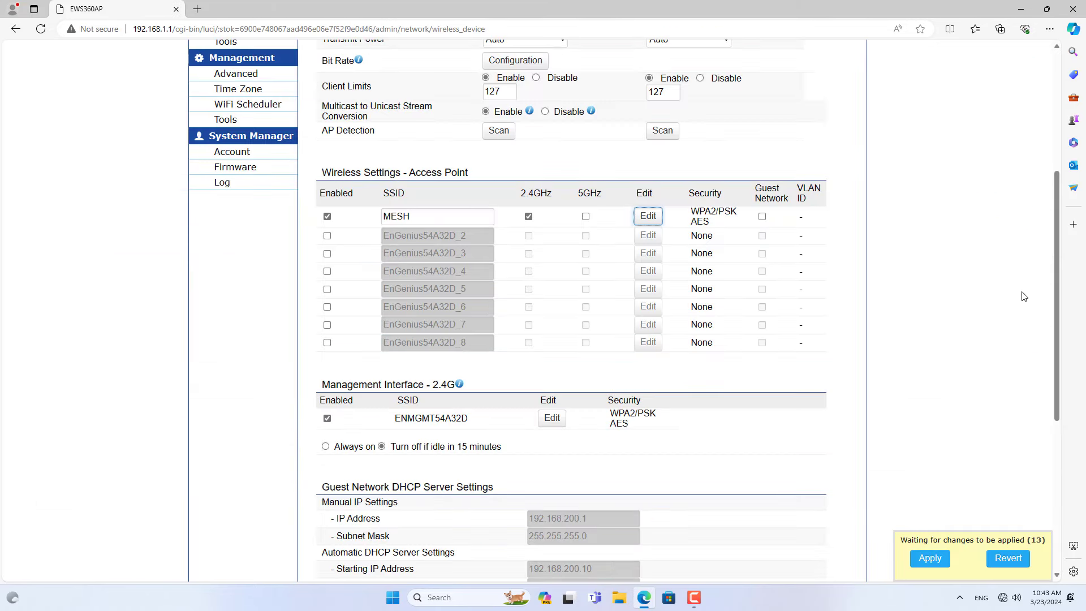
On AP2, enable mesh as a Mesh Point, save, and dismiss the Channel Settings reminder.
drag(1054, 283, 1054, 153)
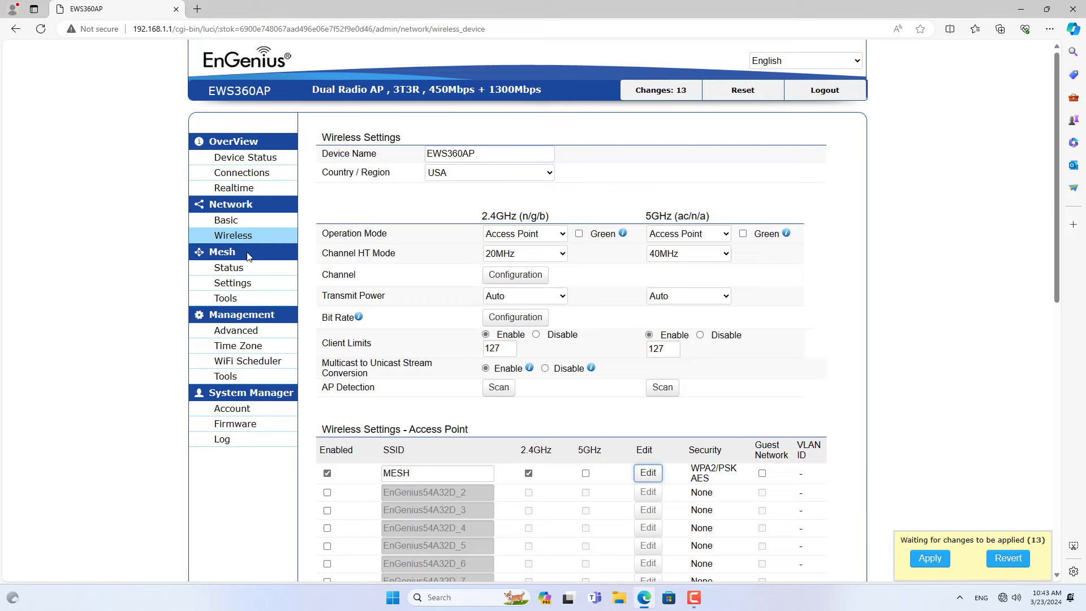
click(247, 287)
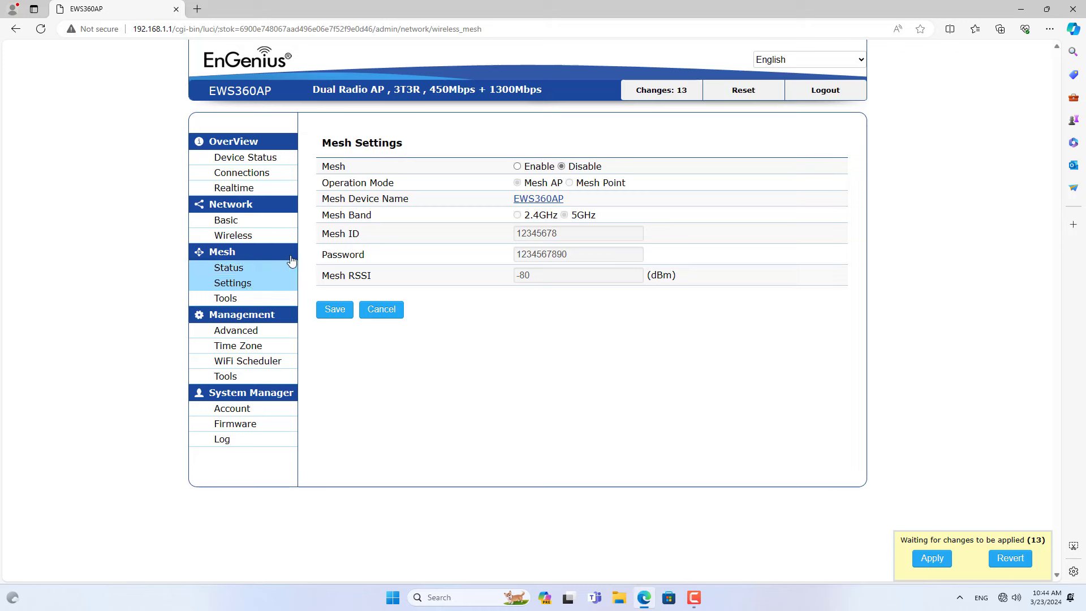
click(518, 167)
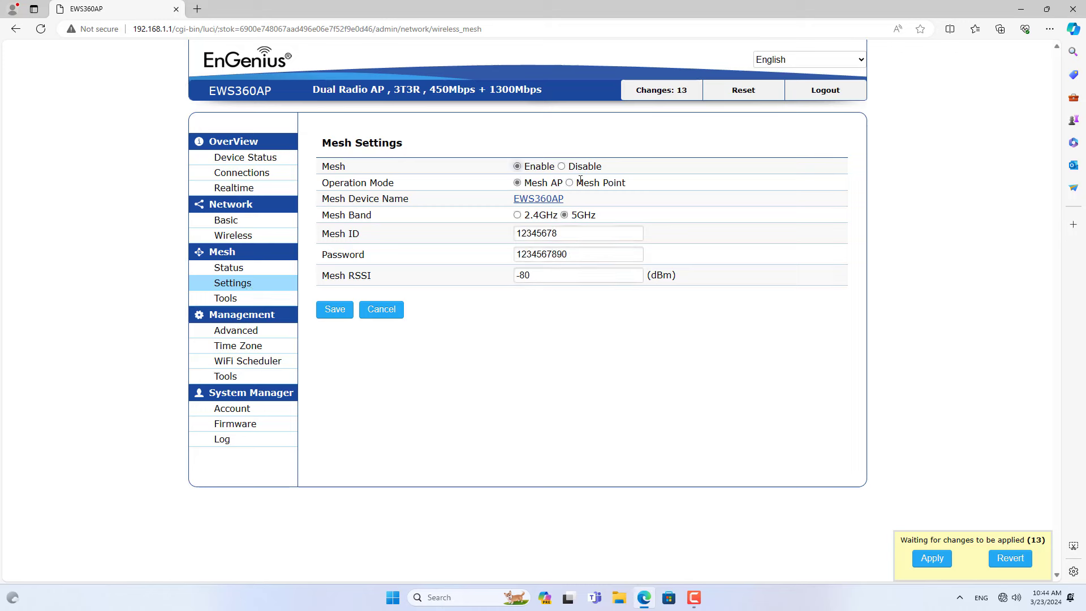
click(570, 184)
drag(577, 235, 512, 235)
drag(569, 254, 496, 255)
click(335, 310)
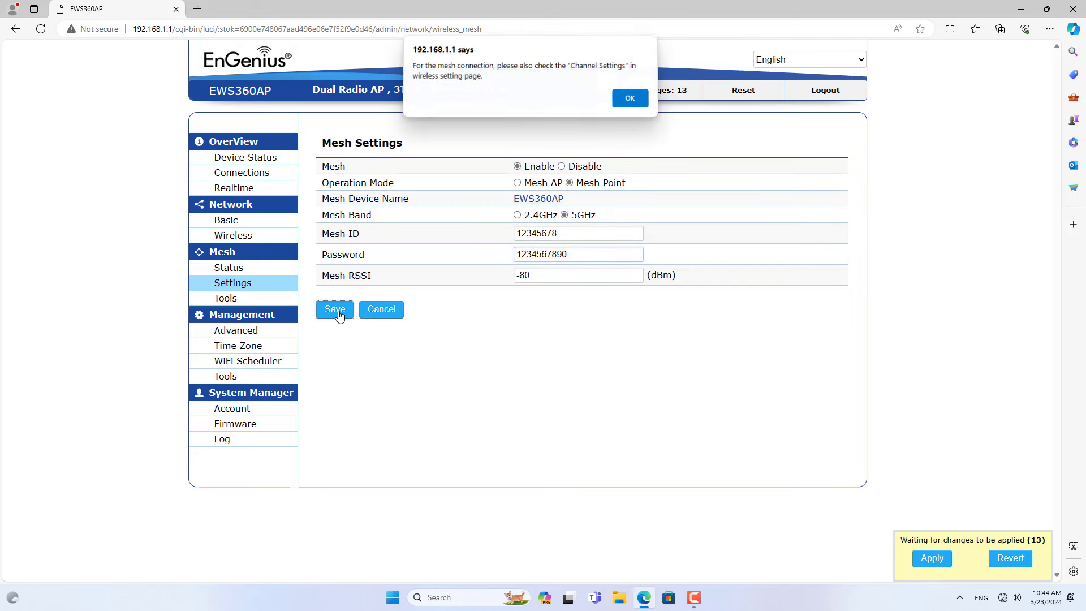
click(631, 101)
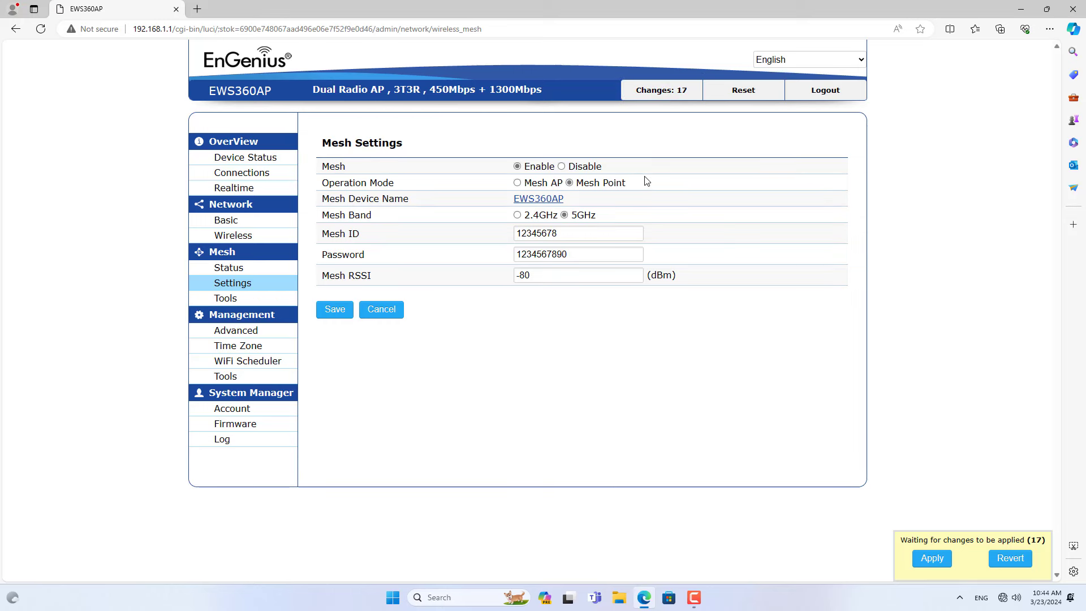
Apply the 17 pending configuration changes on the EWS360AP.
click(944, 560)
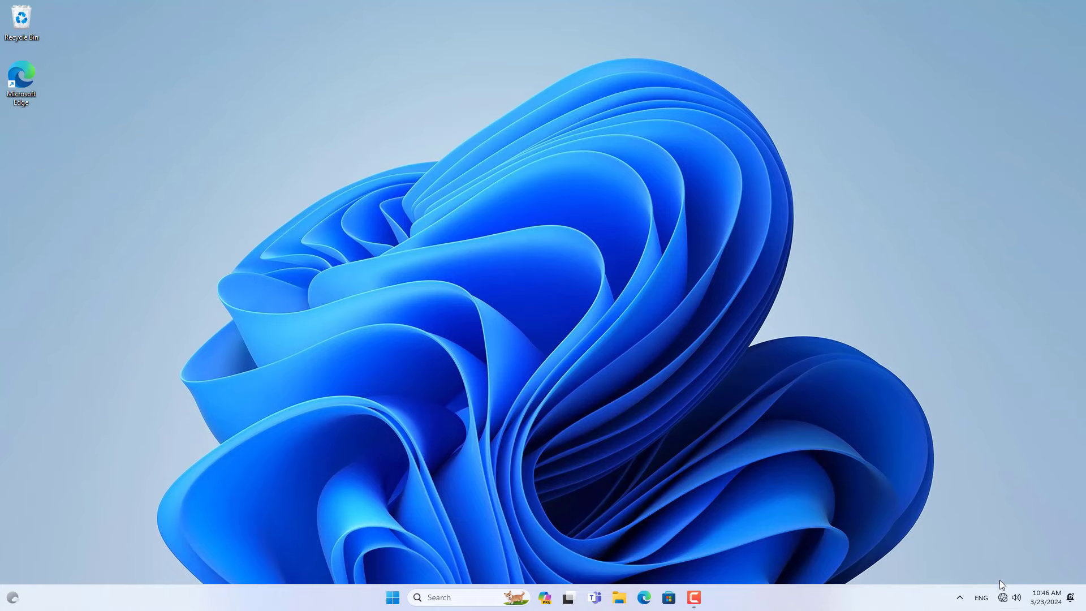
Join the PC to the MESH Wi-Fi network by entering its security key.
click(1001, 594)
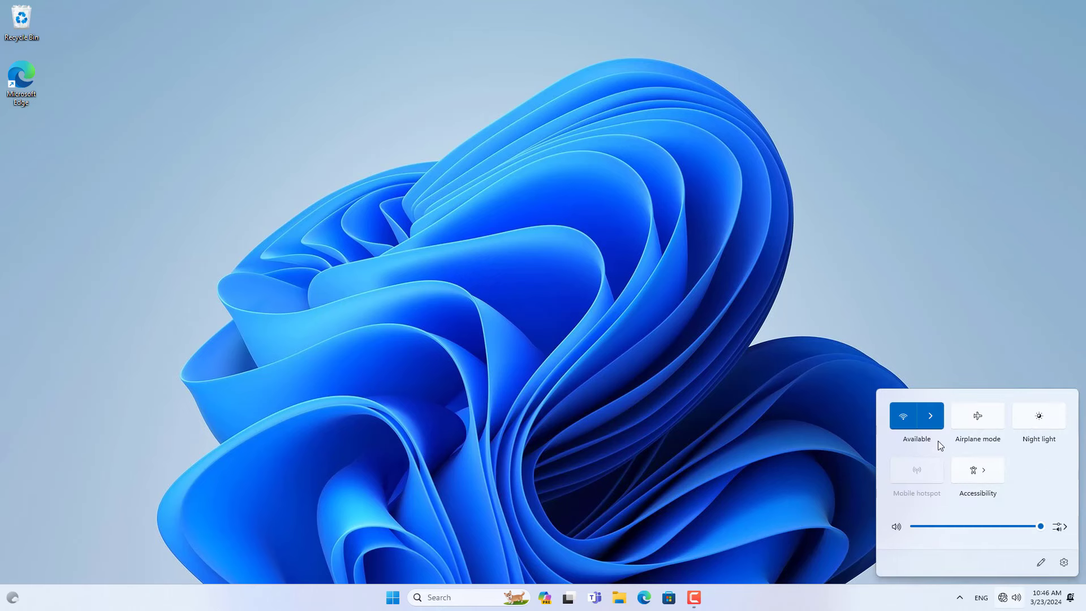
click(927, 420)
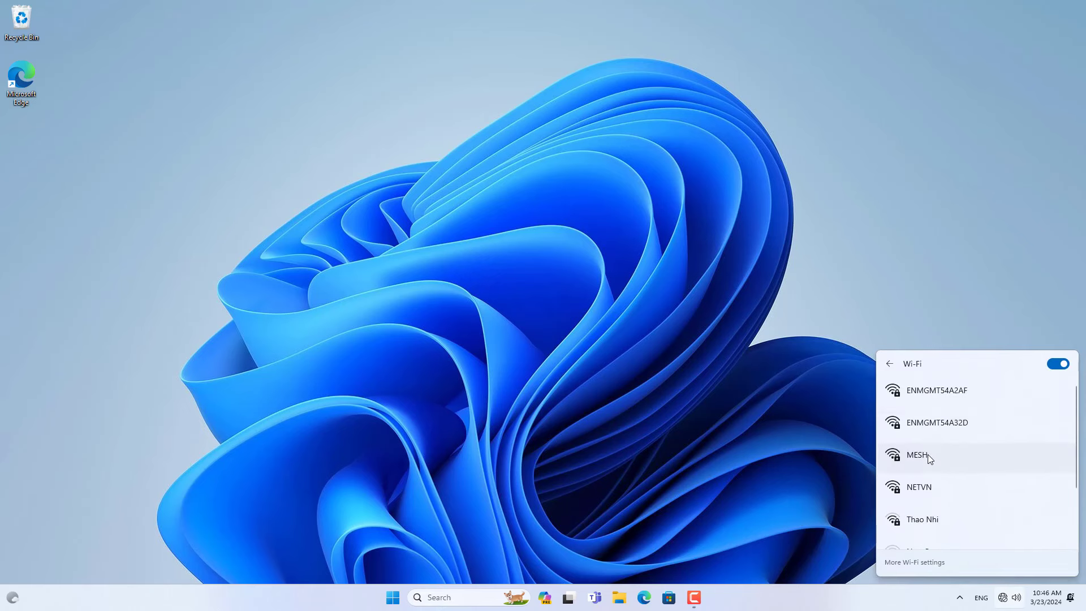
click(927, 453)
click(1001, 502)
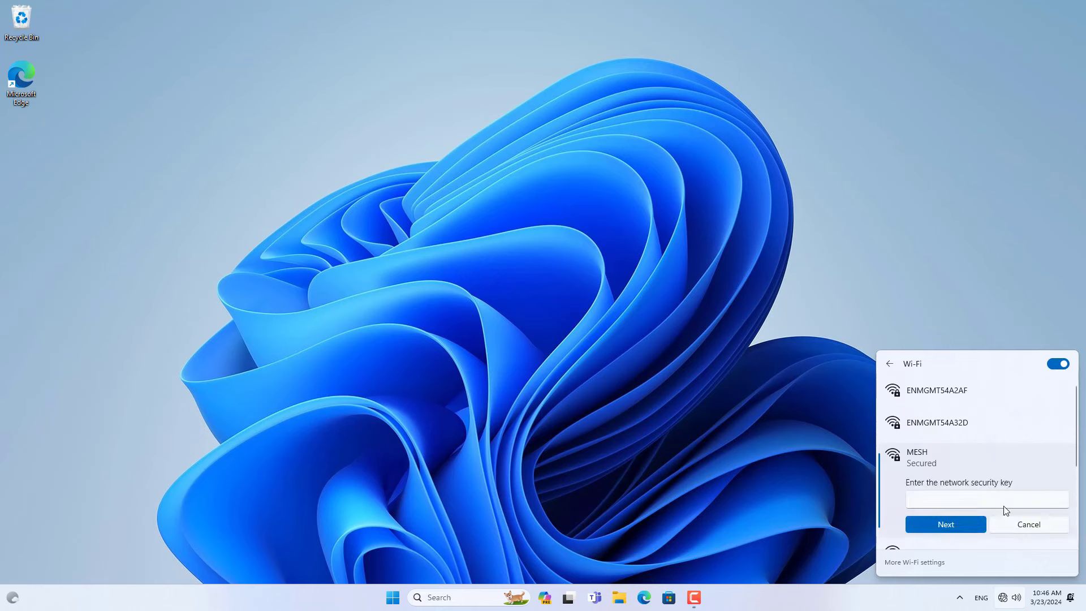
text(•••••)
click(1059, 500)
click(969, 525)
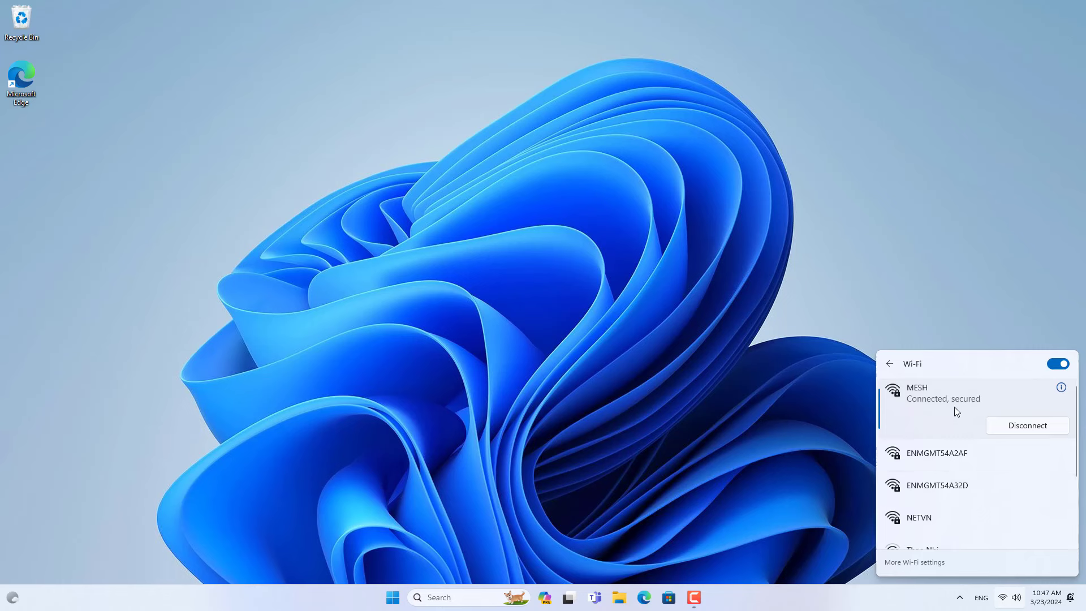
click(722, 382)
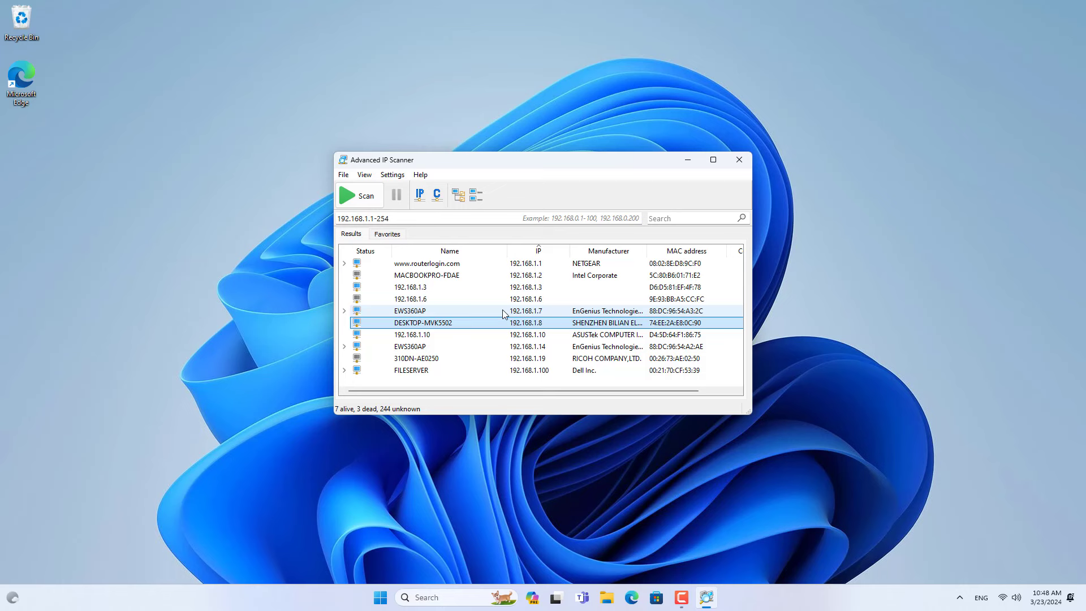
Open the HTTP web page of the EWS360AP at 192.168.1.7 from Advanced IP Scanner.
click(509, 348)
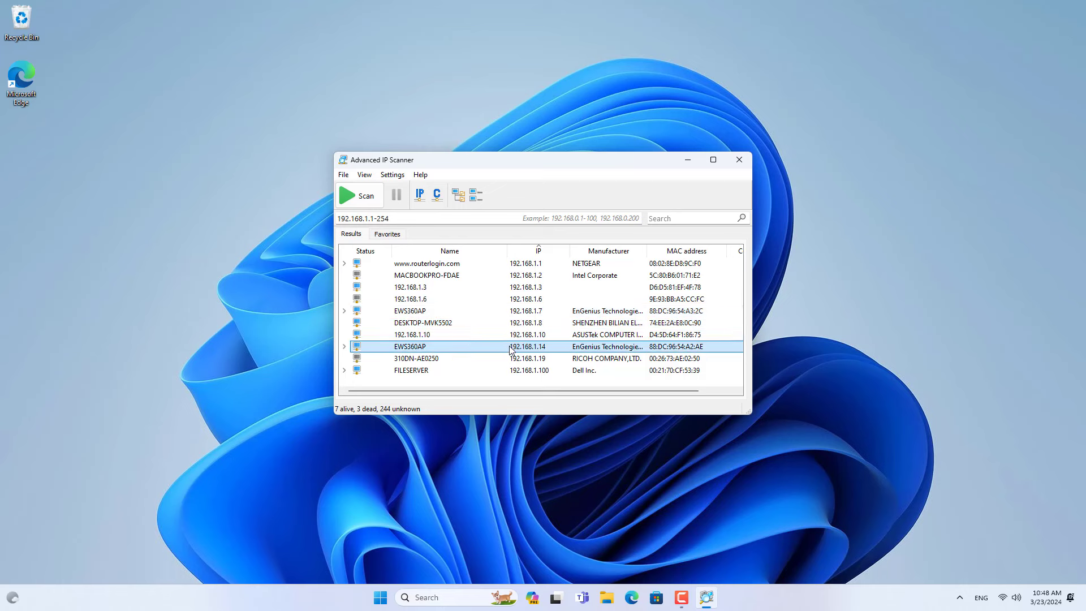
click(414, 313)
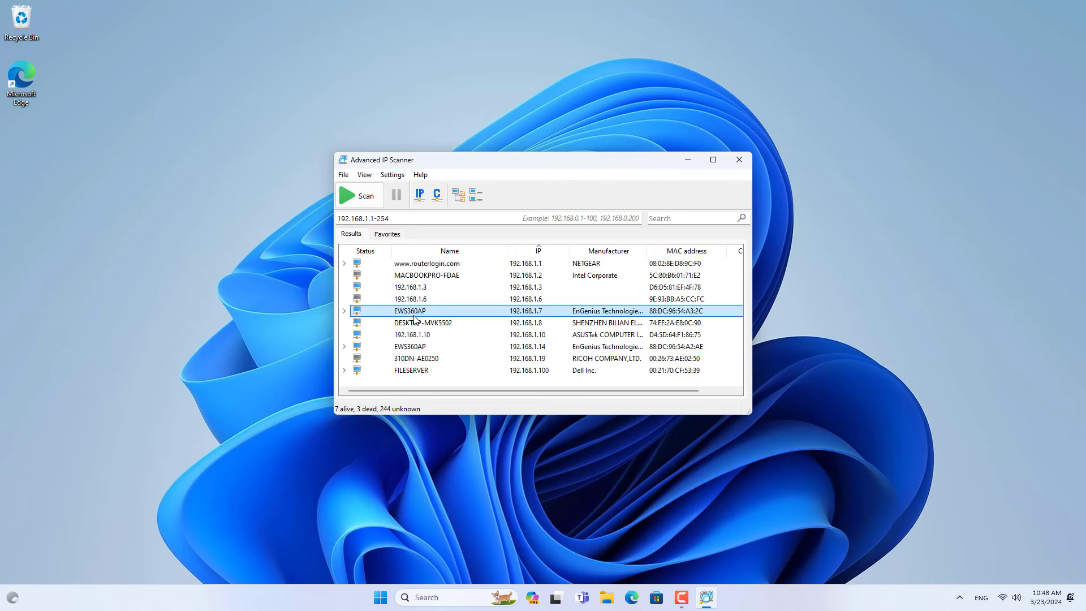
click(344, 310)
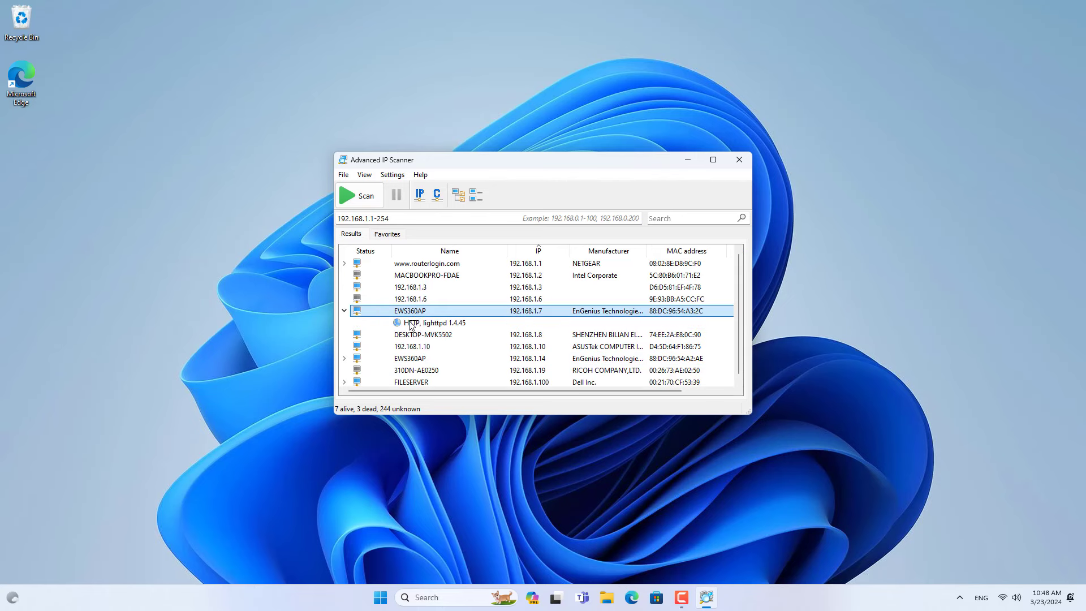
double_click(411, 323)
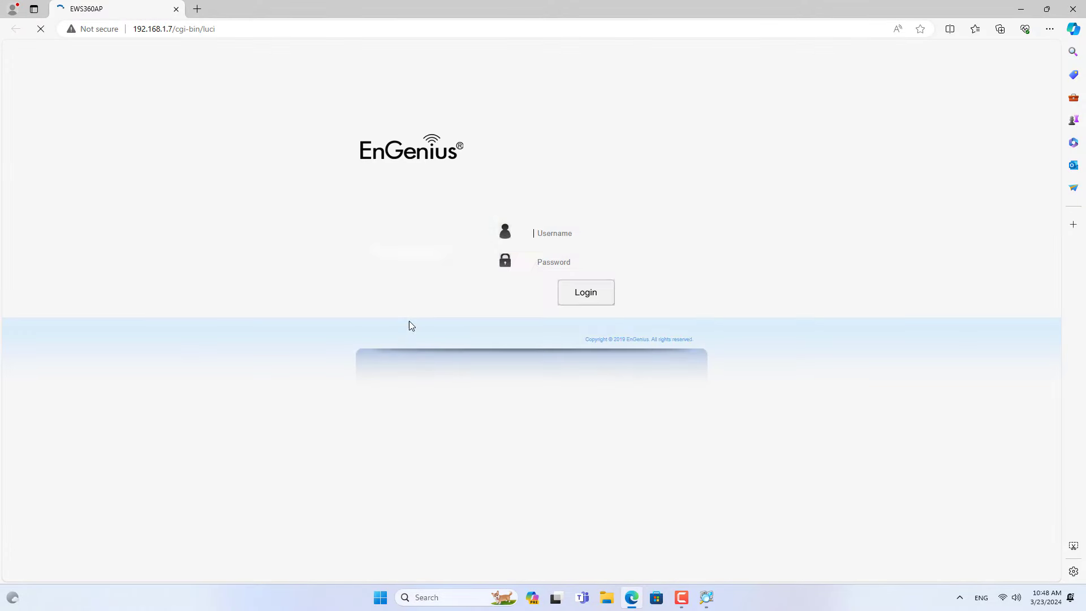
Fill in the administrator username and password on the 192.168.1.7 login page.
text(admin)
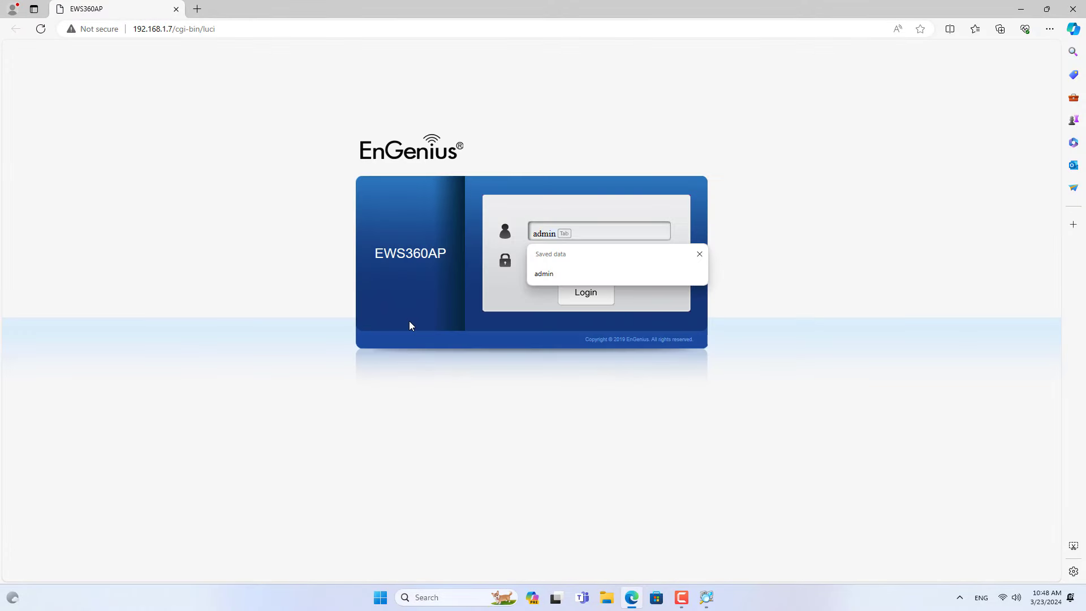
key(Tab)
text(admi)
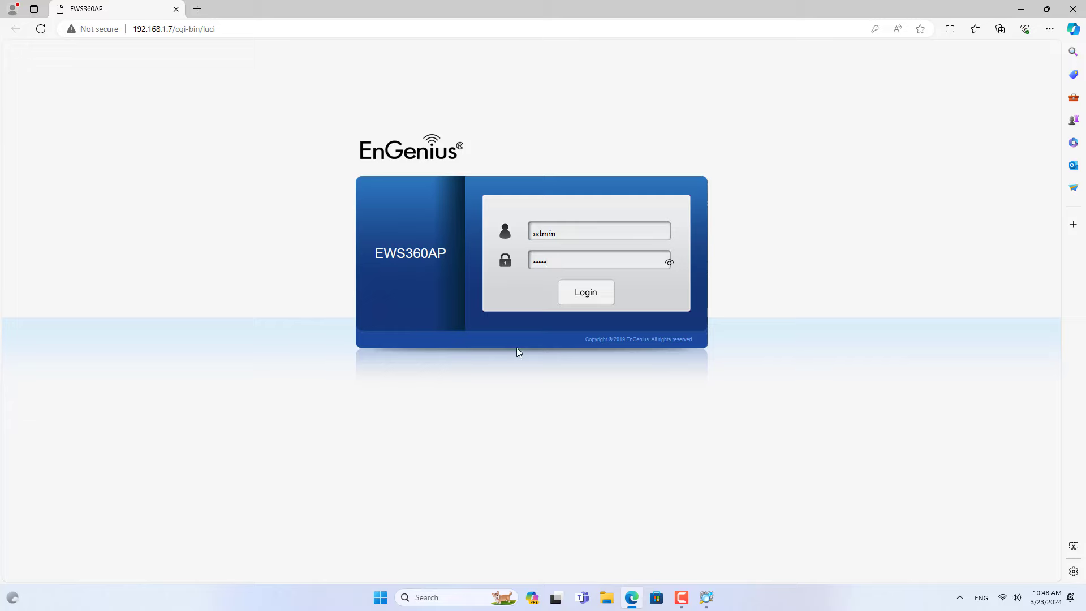
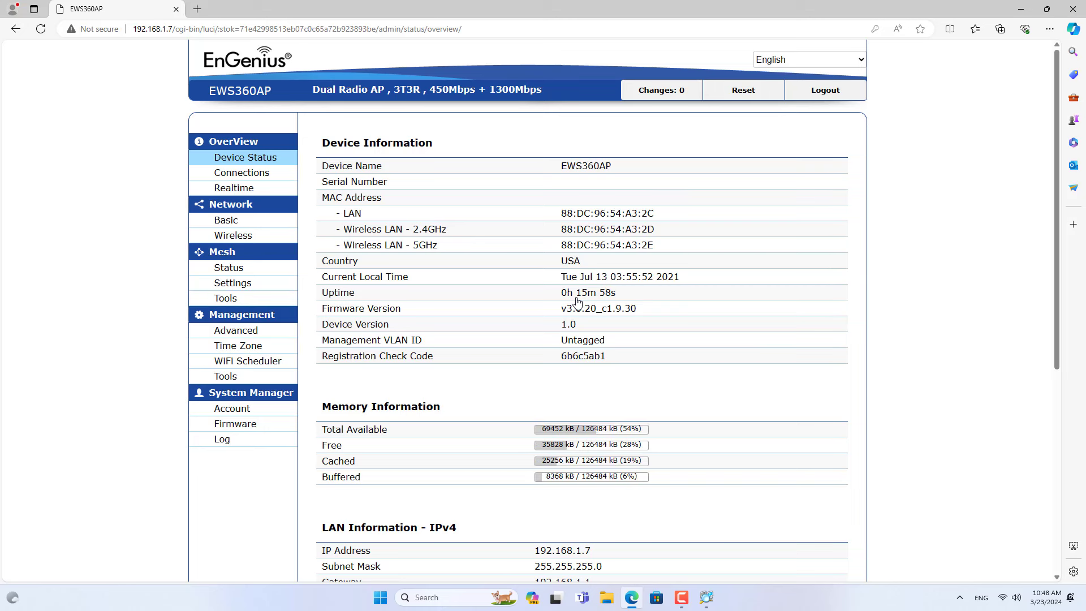
Show the 192.168.1.7 AP's mesh status and confirm its Mesh Type is Mesh Node on 5GHz.
click(242, 272)
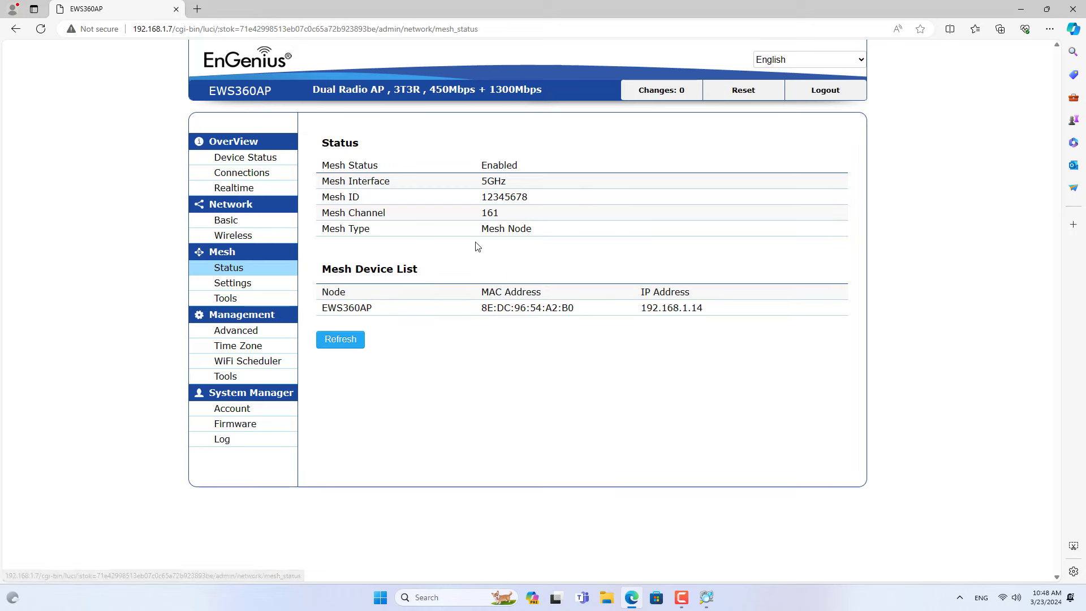
drag(485, 229, 541, 233)
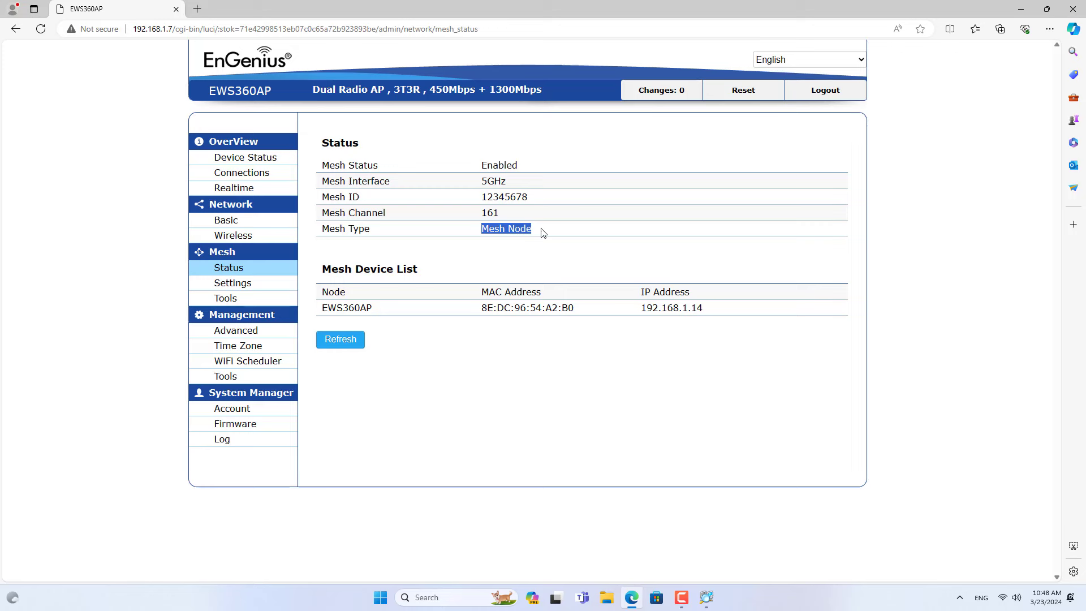
click(538, 260)
From Advanced IP Scanner, open the HTTP page of the EWS360AP at 192.168.1.14.
click(707, 598)
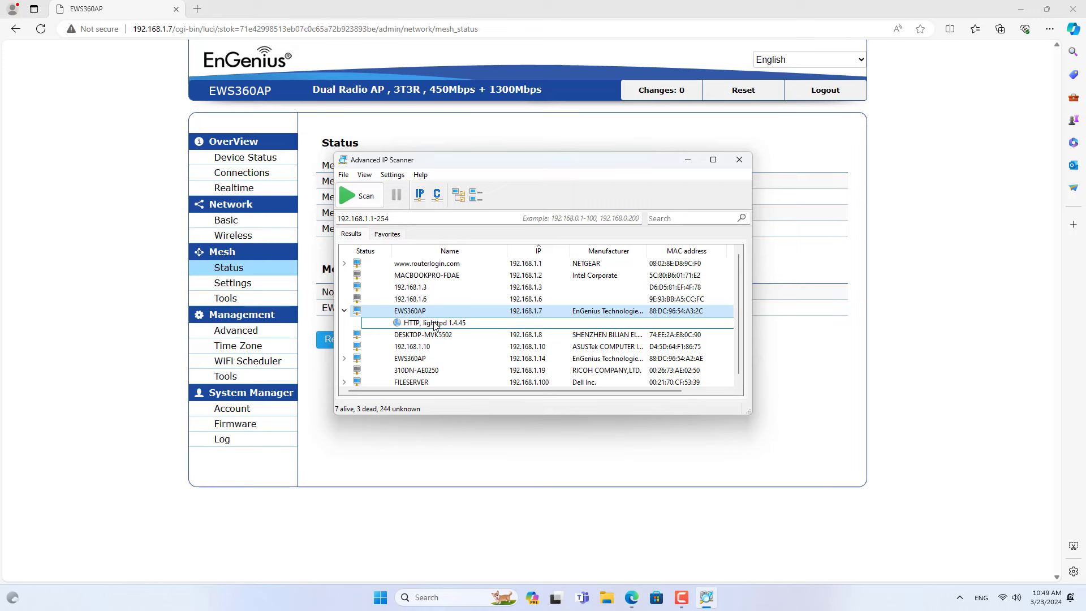
click(344, 358)
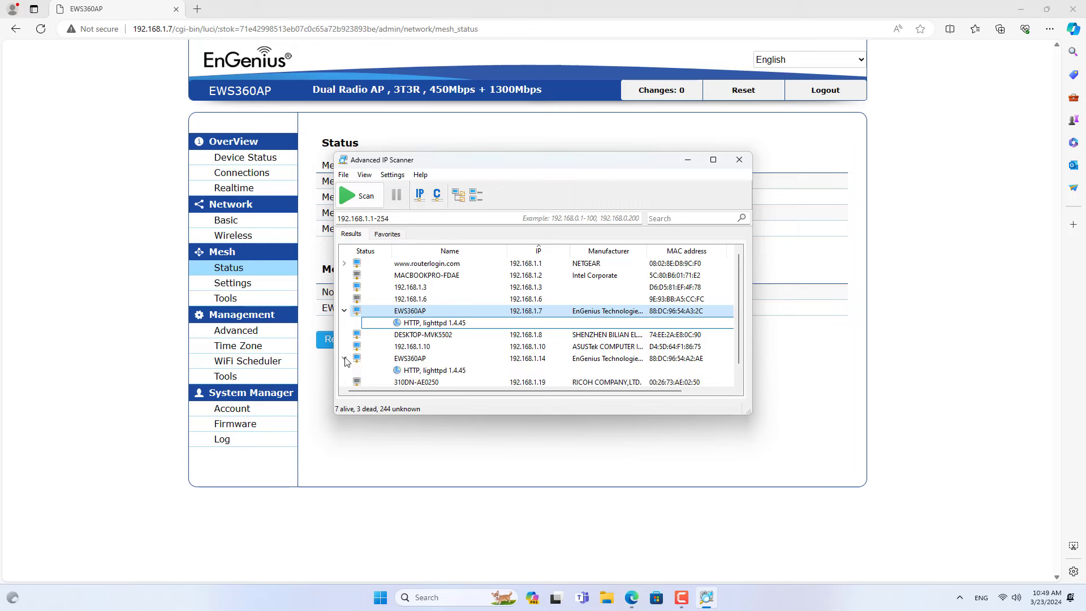
double_click(410, 372)
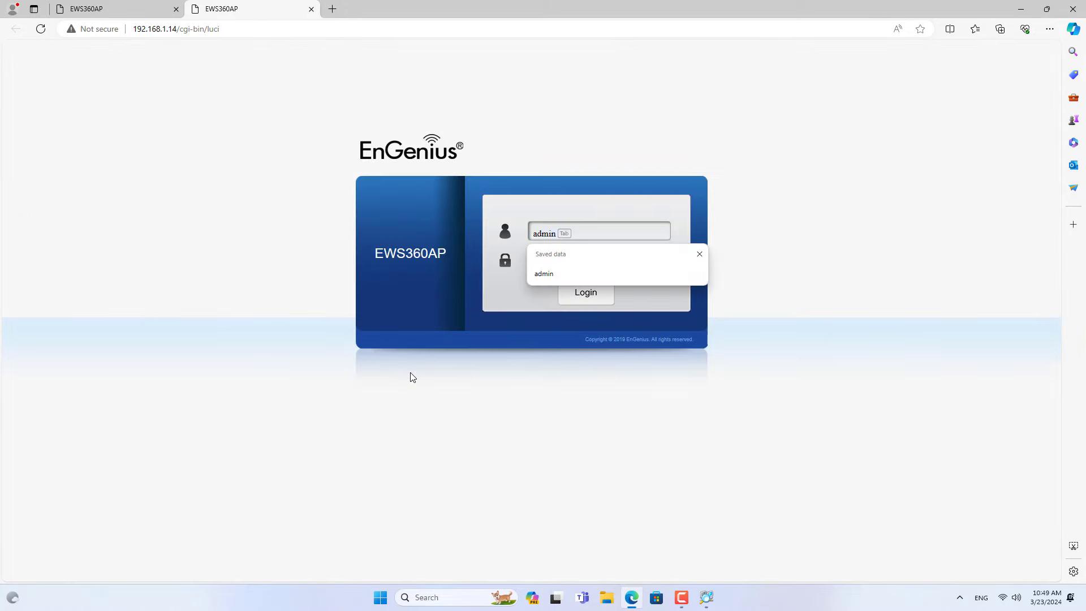
Log in to the 192.168.1.14 access point as admin with its password.
key(Tab)
text(a)
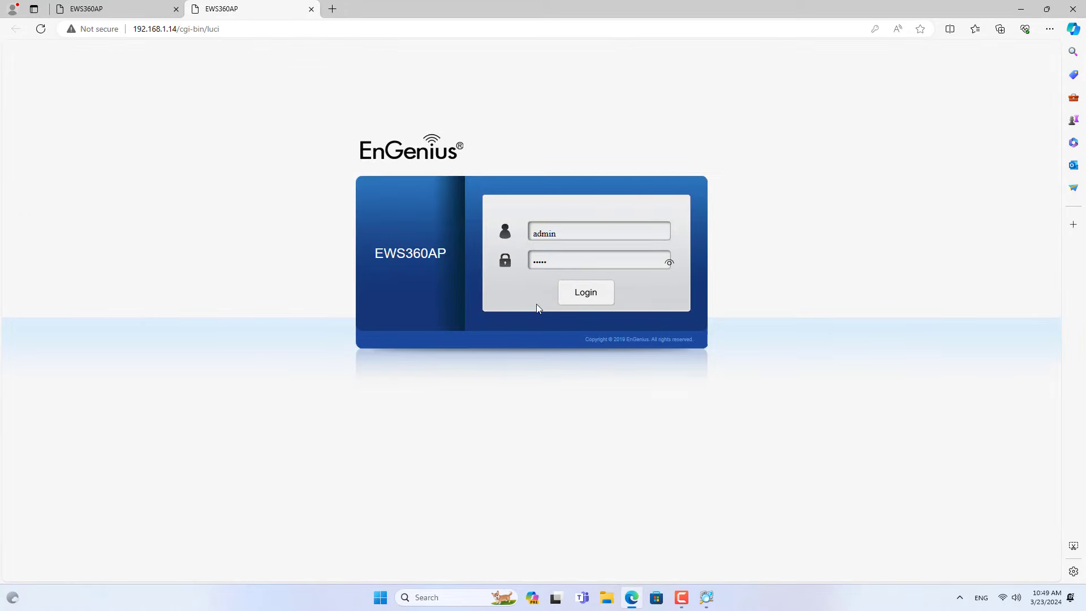
click(588, 300)
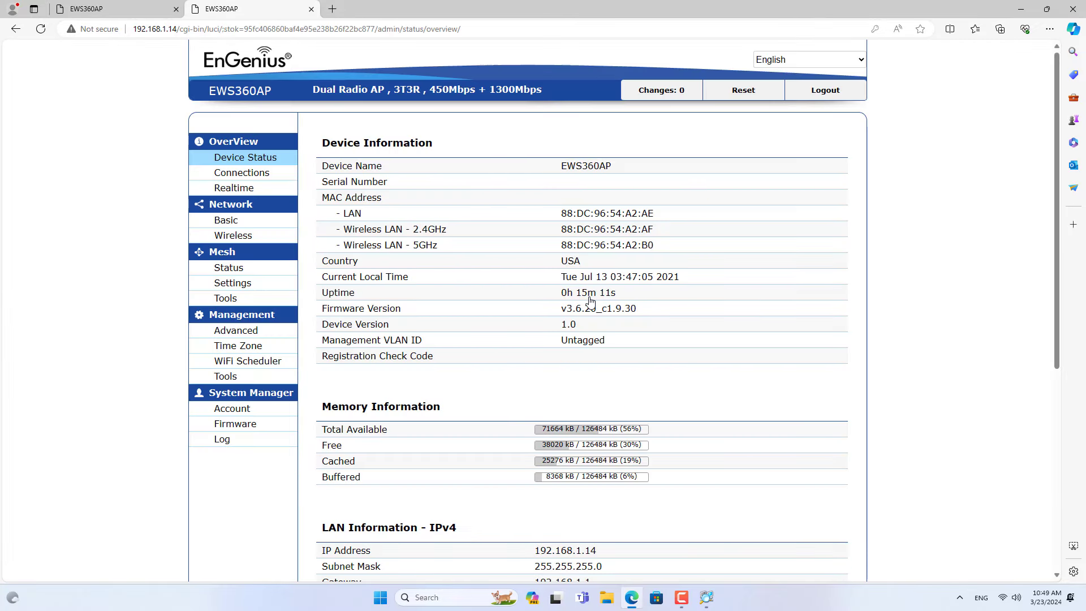
Check its mesh status reads Root Node, with meshed neighbour 192.168.1.7.
click(244, 270)
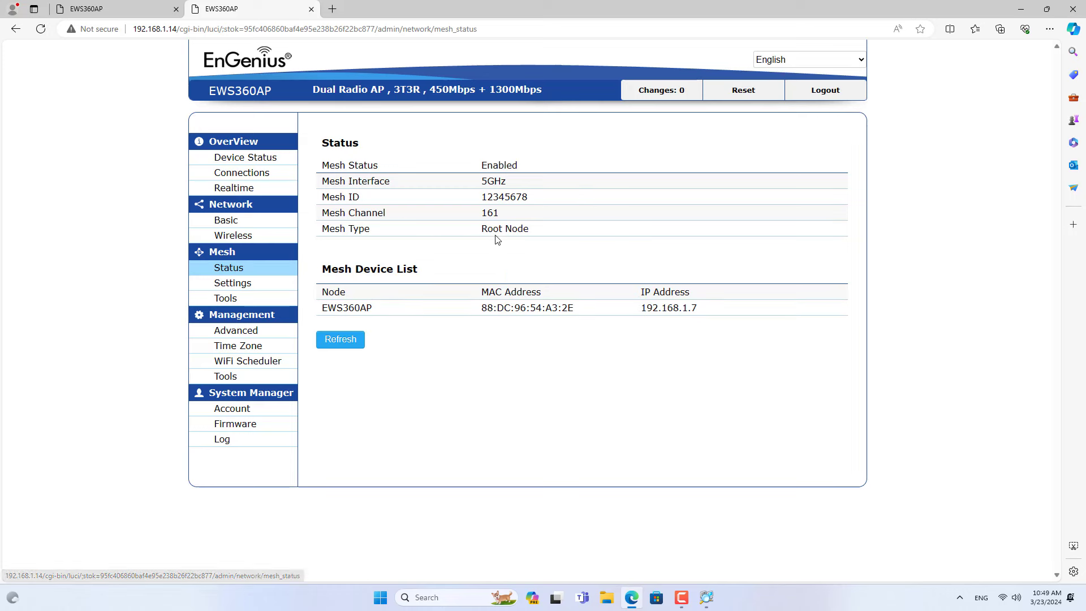
drag(487, 228, 539, 234)
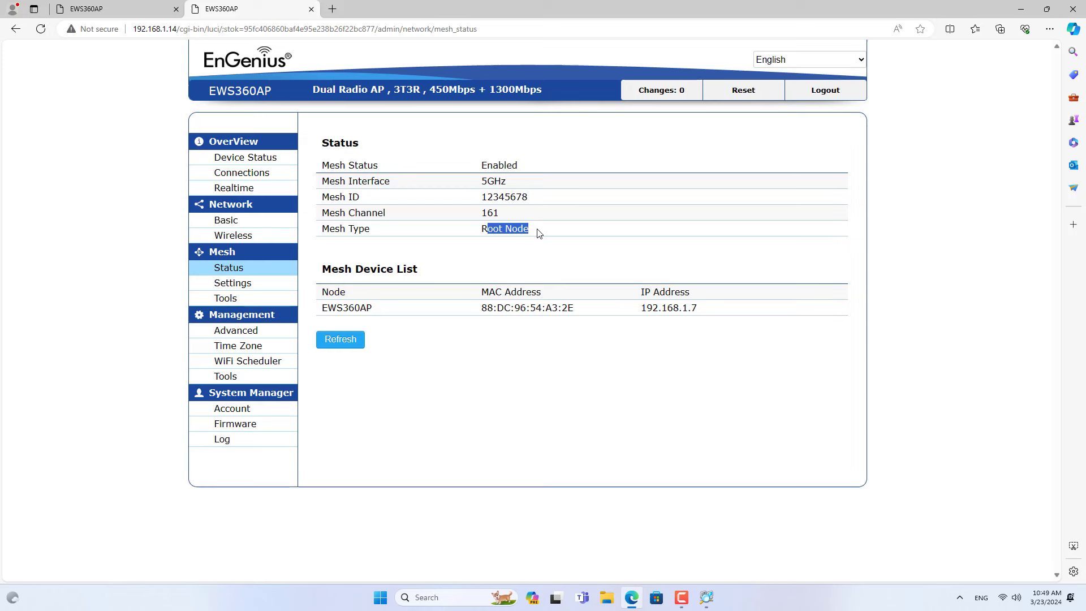
drag(640, 307, 704, 311)
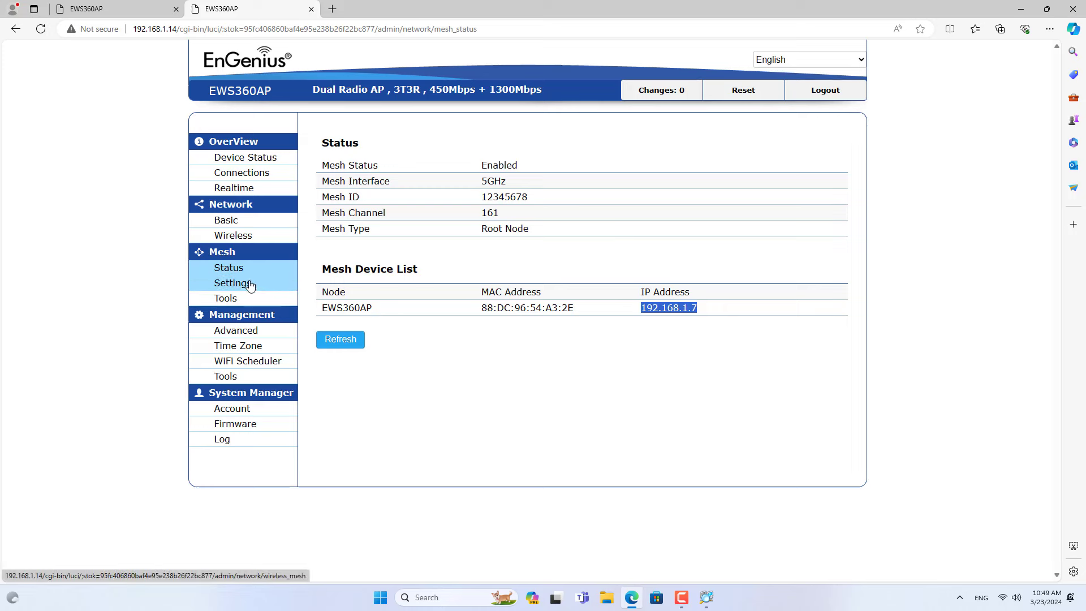
Review the mesh tools Node List (Mesh Node and Root Node entries) and the link status.
click(248, 303)
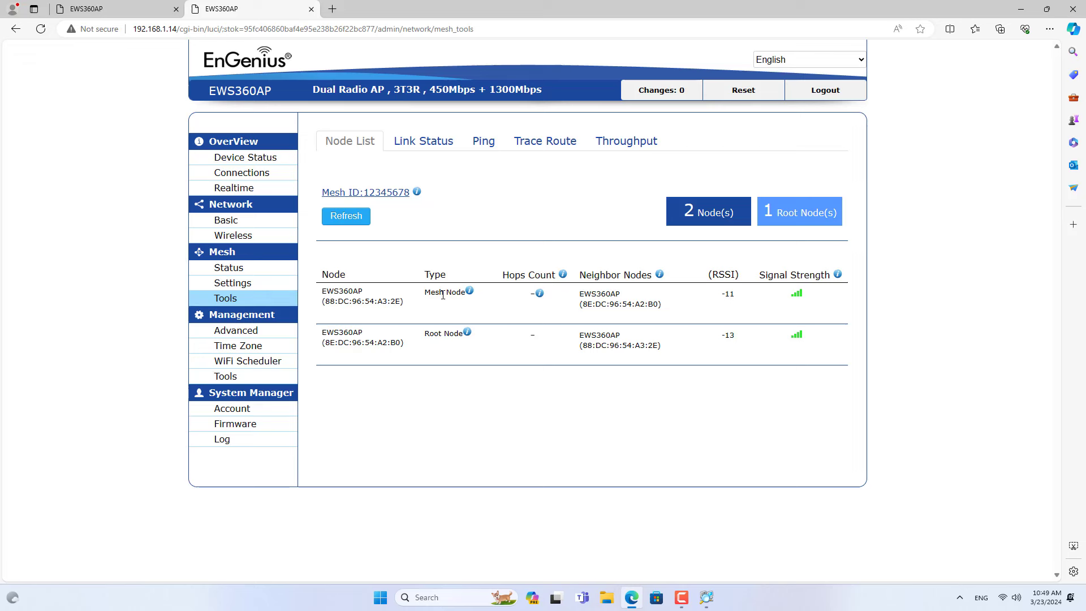
drag(427, 292, 460, 292)
drag(426, 333, 465, 336)
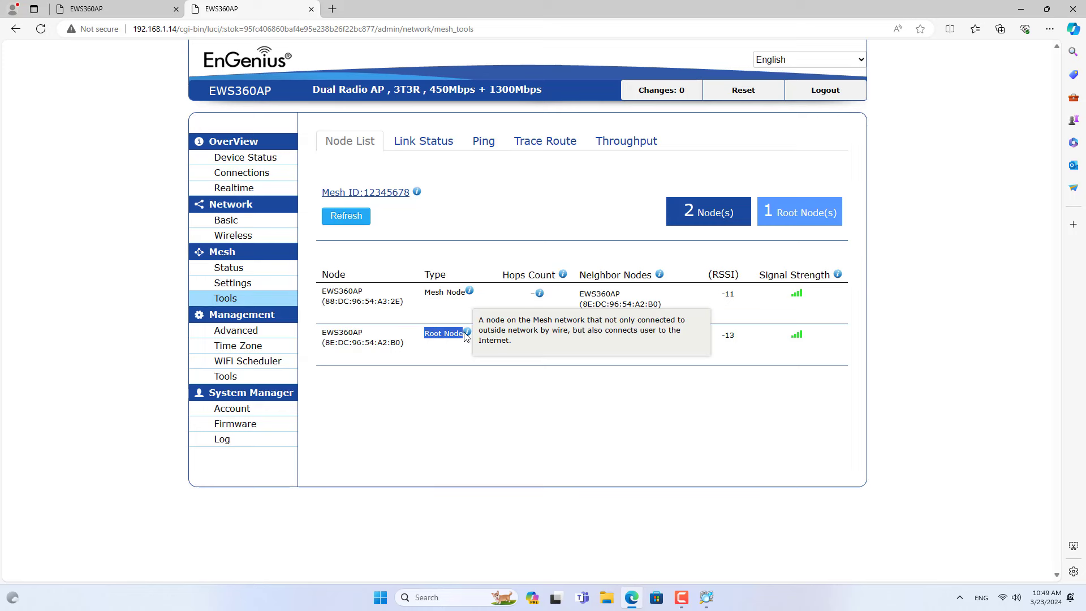
click(473, 216)
click(437, 146)
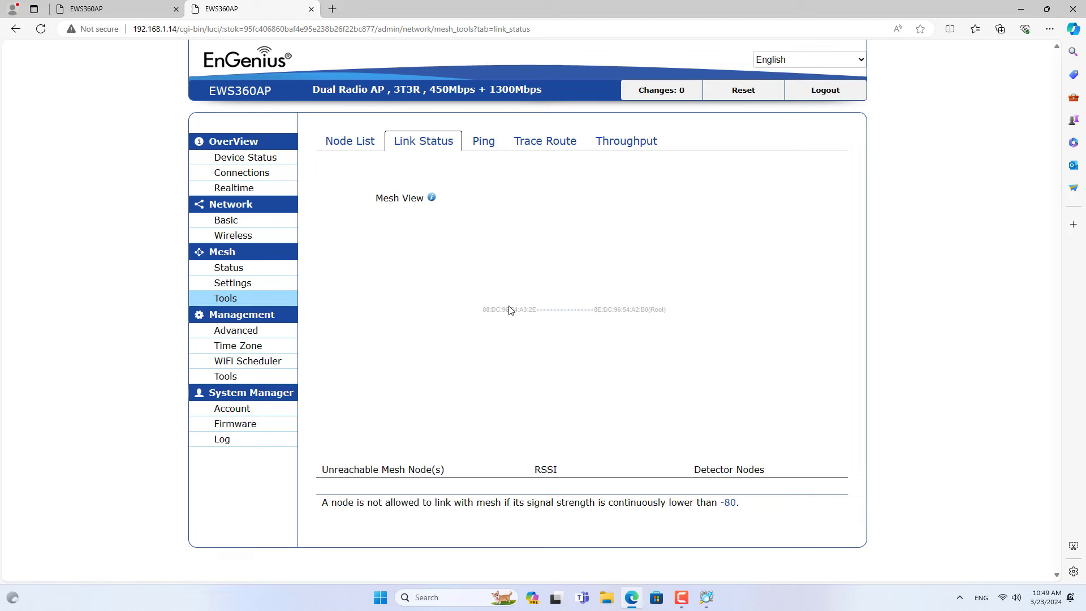
Run a throughput test between 88:DC:96:54:A3:2E and 8E:DC:96:54:A2:B0, getting 76.1 and 75.7 Mbits/sec.
click(626, 148)
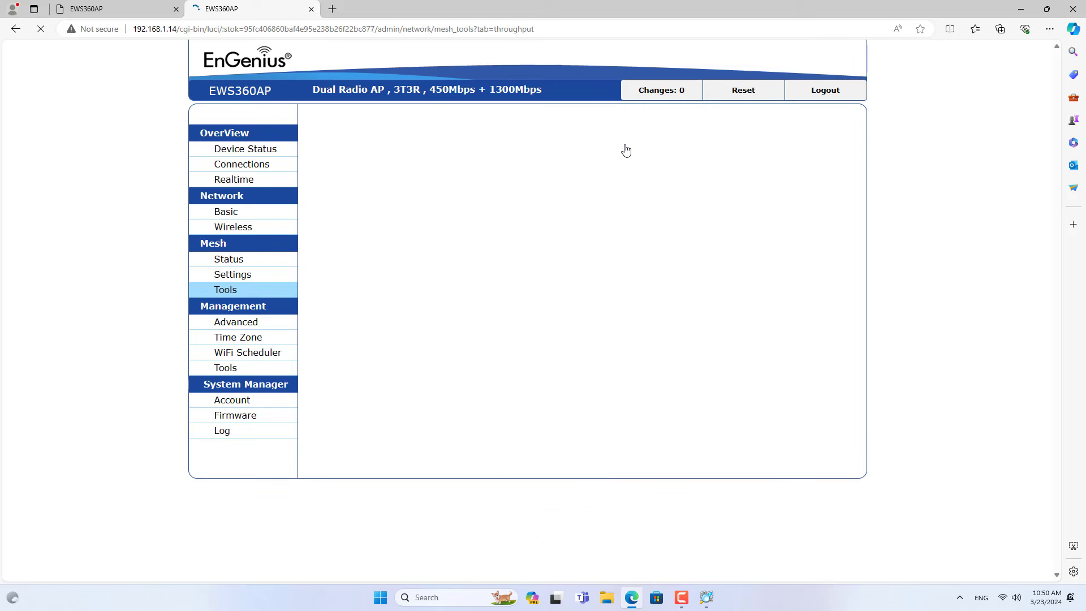
click(403, 237)
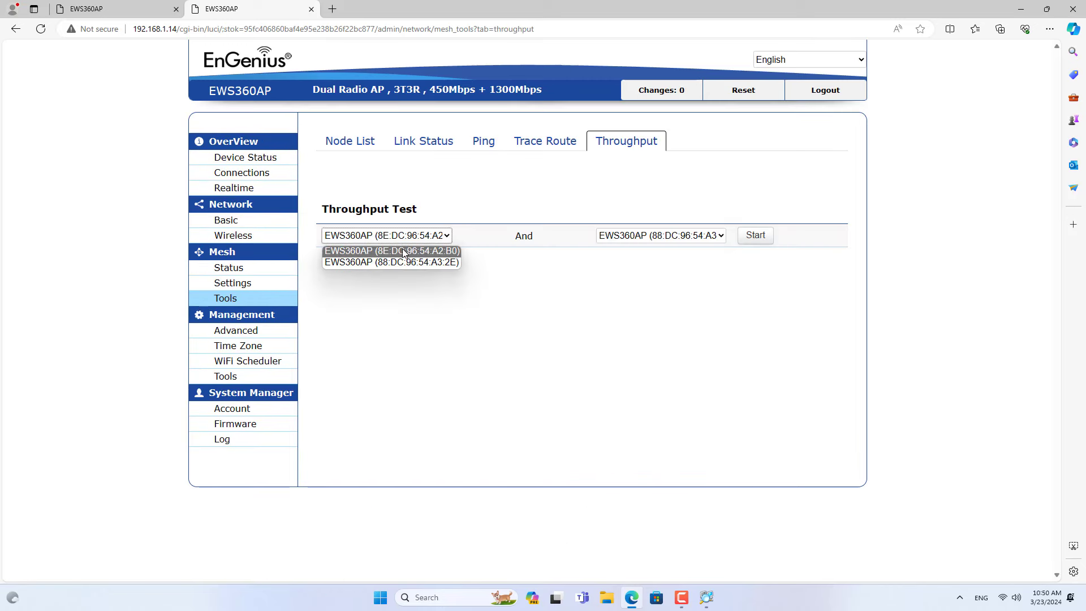
click(402, 263)
click(713, 237)
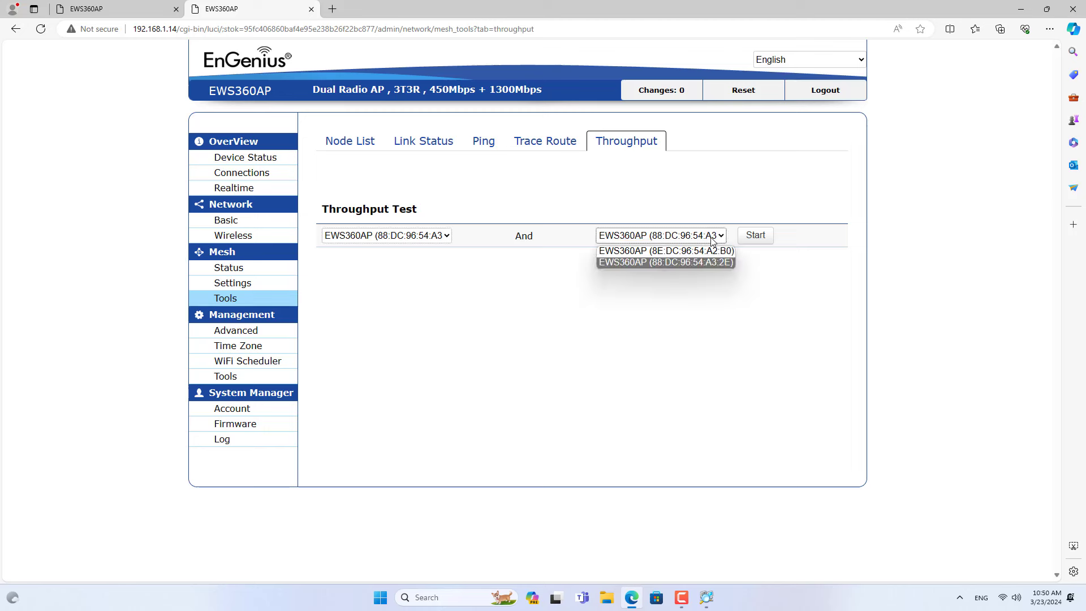
click(708, 252)
click(756, 235)
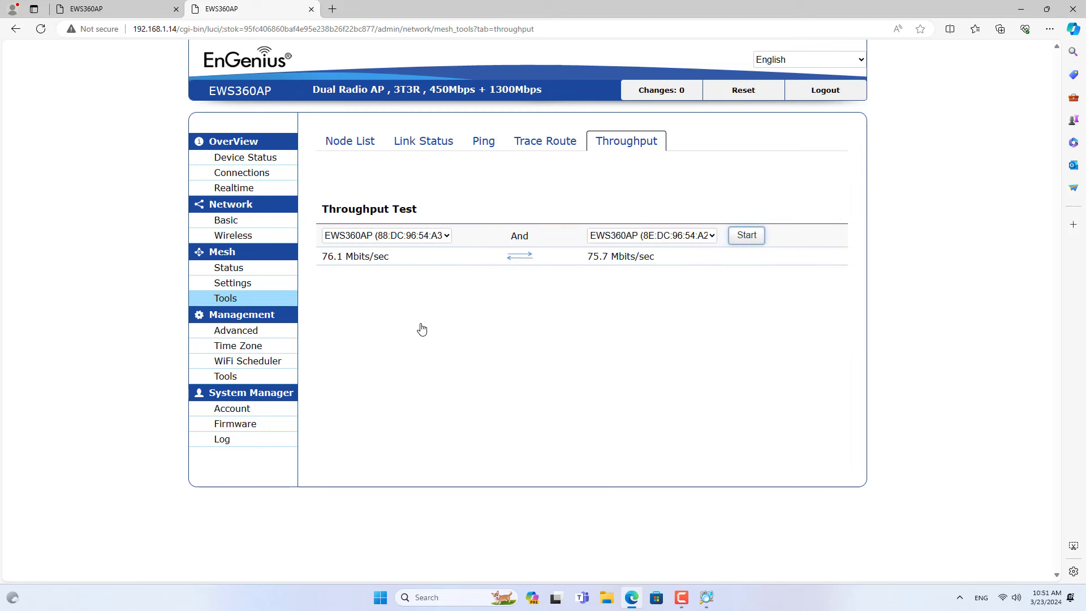
drag(326, 256, 400, 260)
click(497, 293)
drag(588, 256, 663, 260)
click(576, 294)
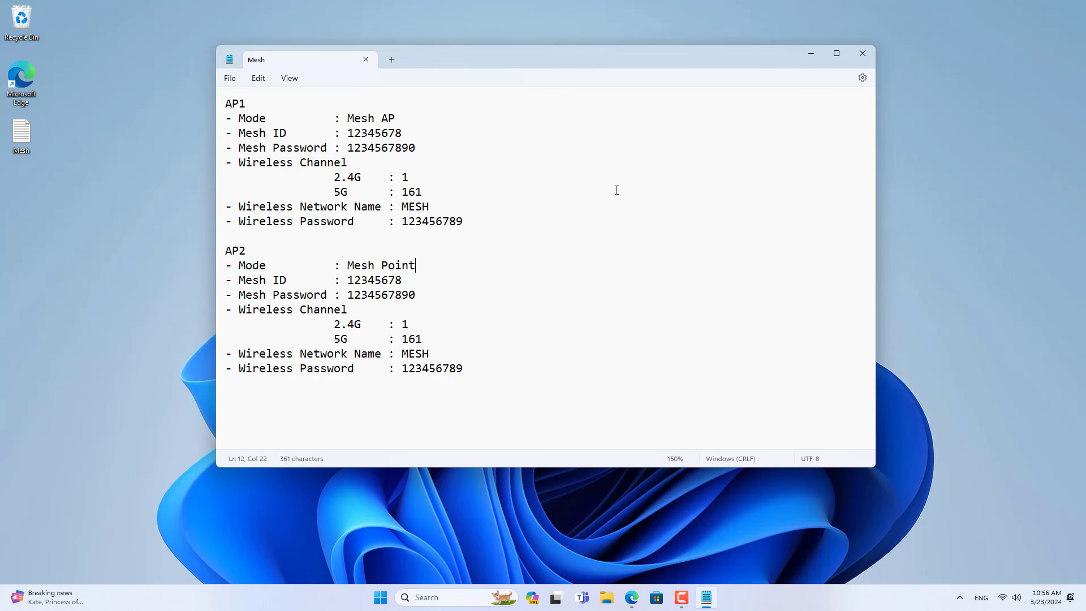
drag(247, 104, 221, 108)
drag(248, 250, 221, 252)
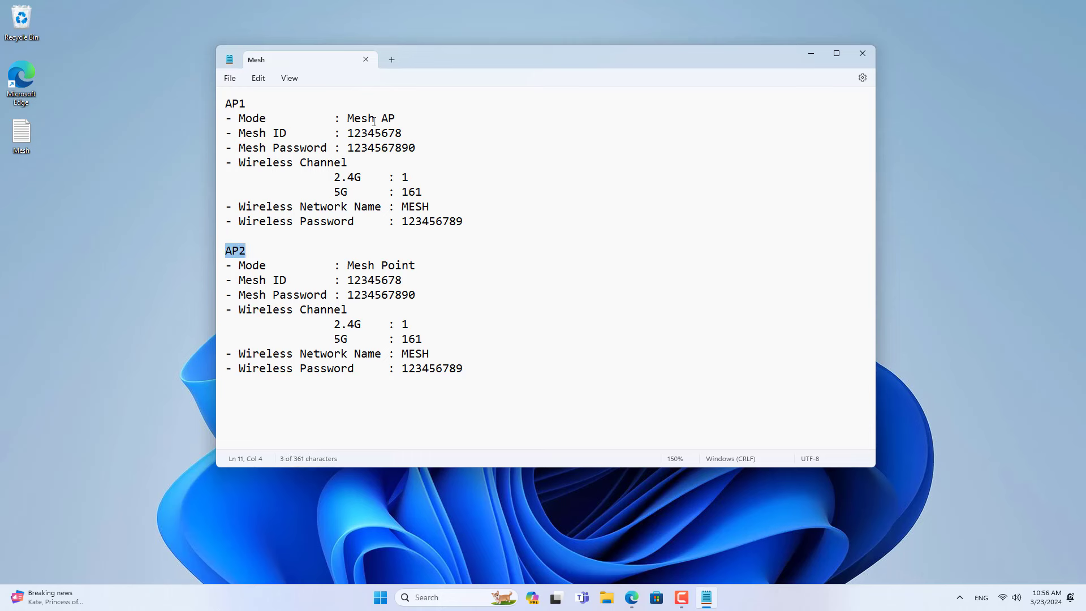
drag(396, 118, 237, 122)
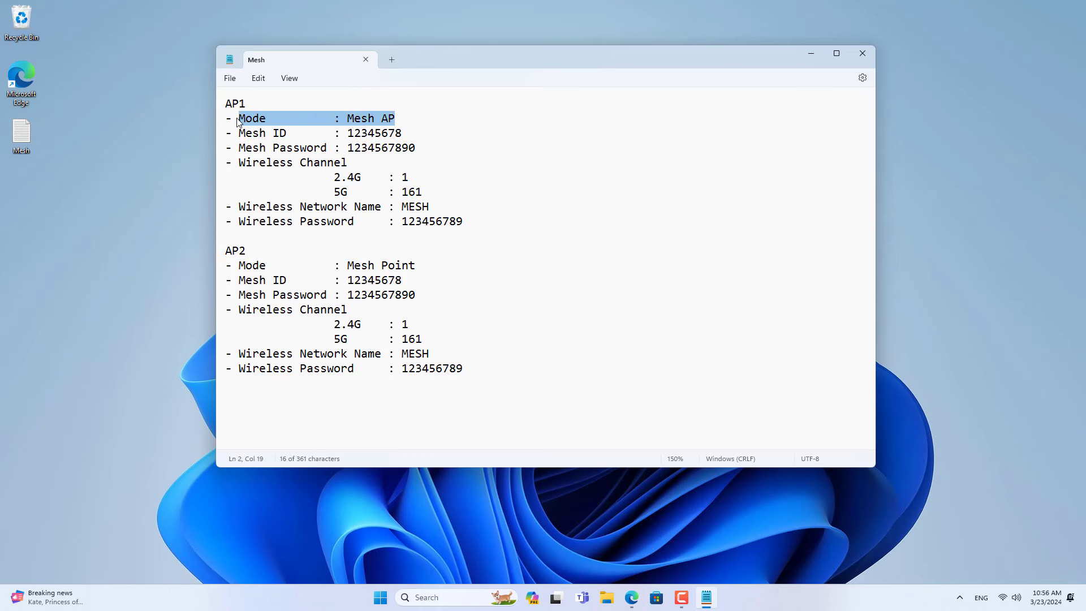
drag(415, 265, 240, 267)
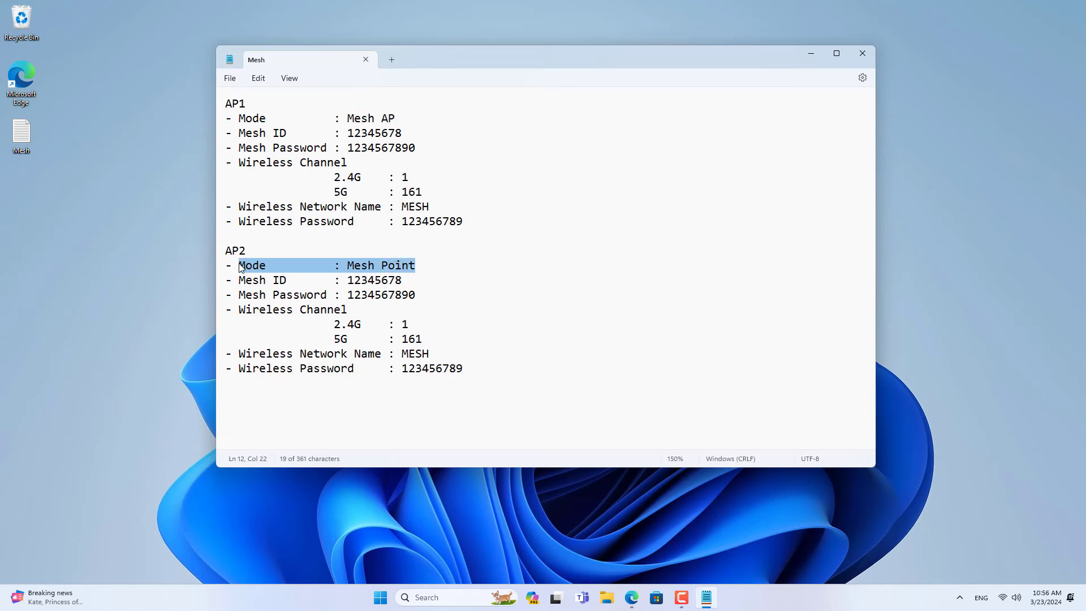
click(470, 219)
drag(470, 219, 221, 134)
drag(471, 369, 193, 283)
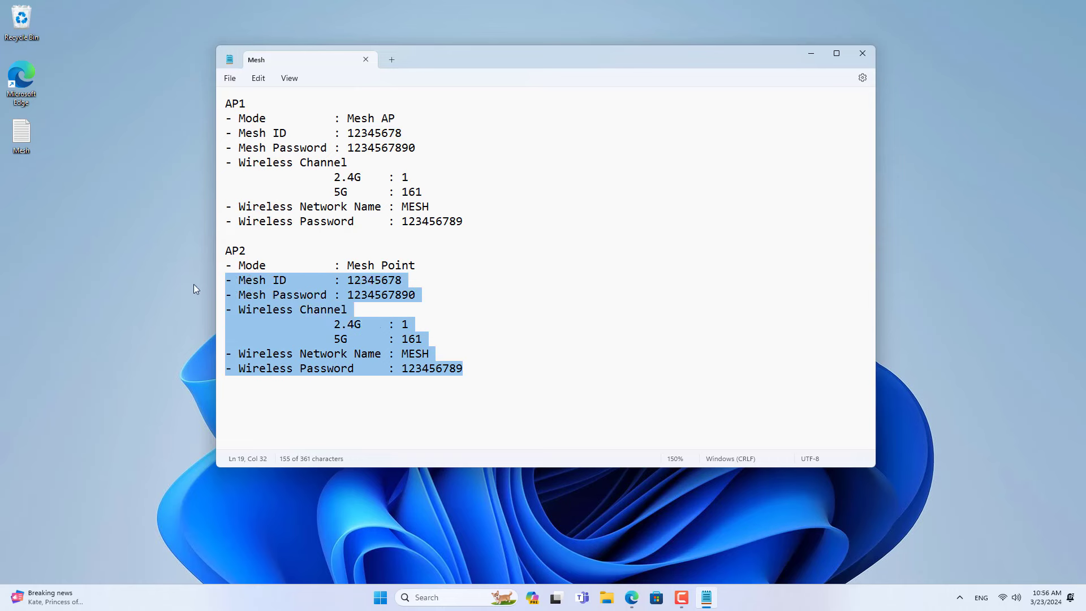
click(438, 297)
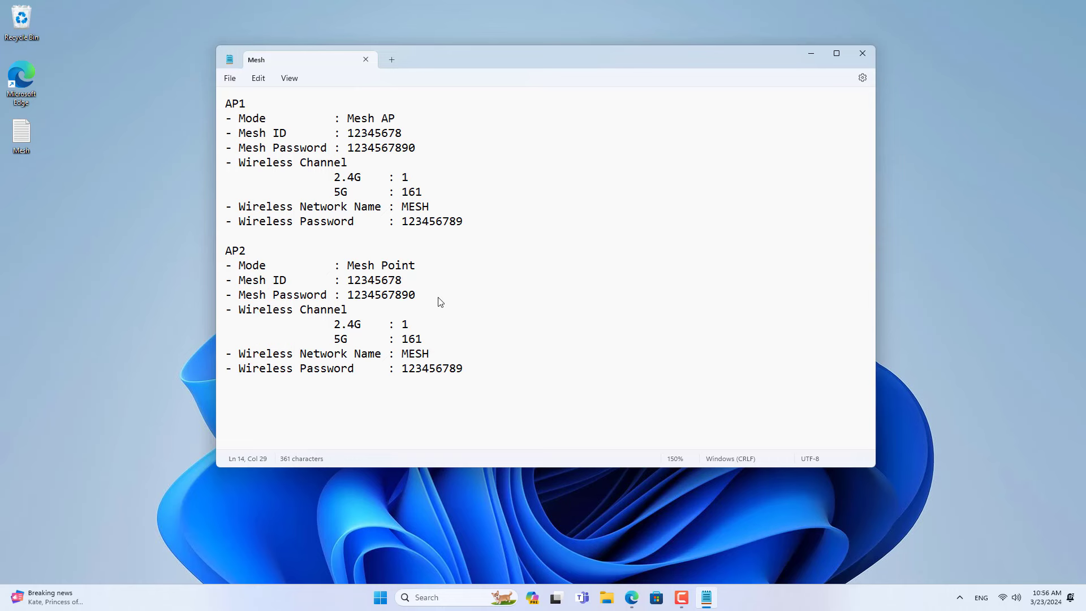
drag(470, 371, 219, 106)
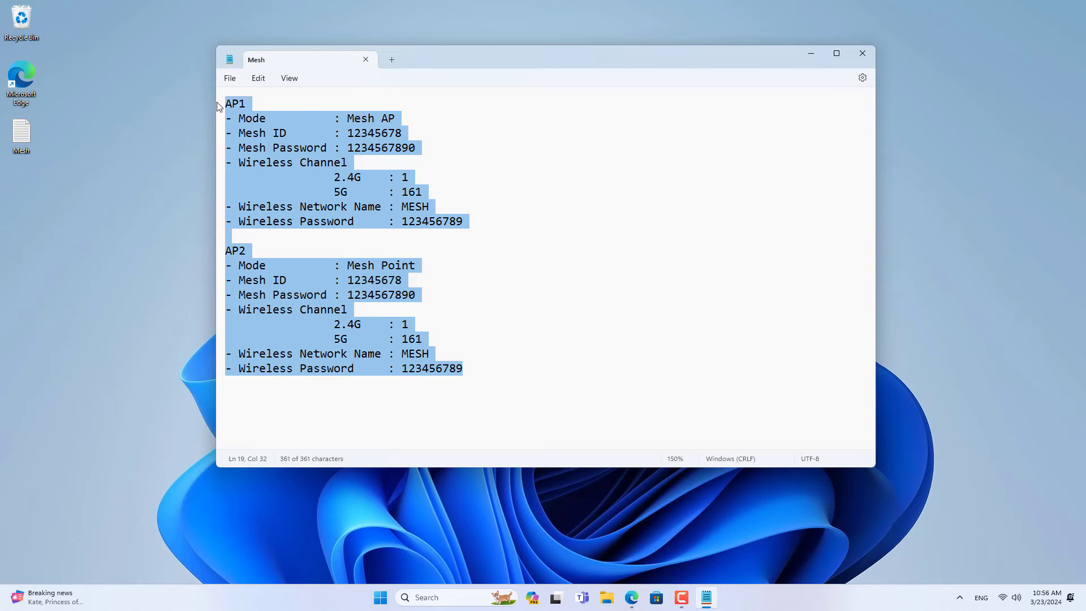
click(470, 363)
drag(463, 367, 228, 256)
key(ctrl+c)
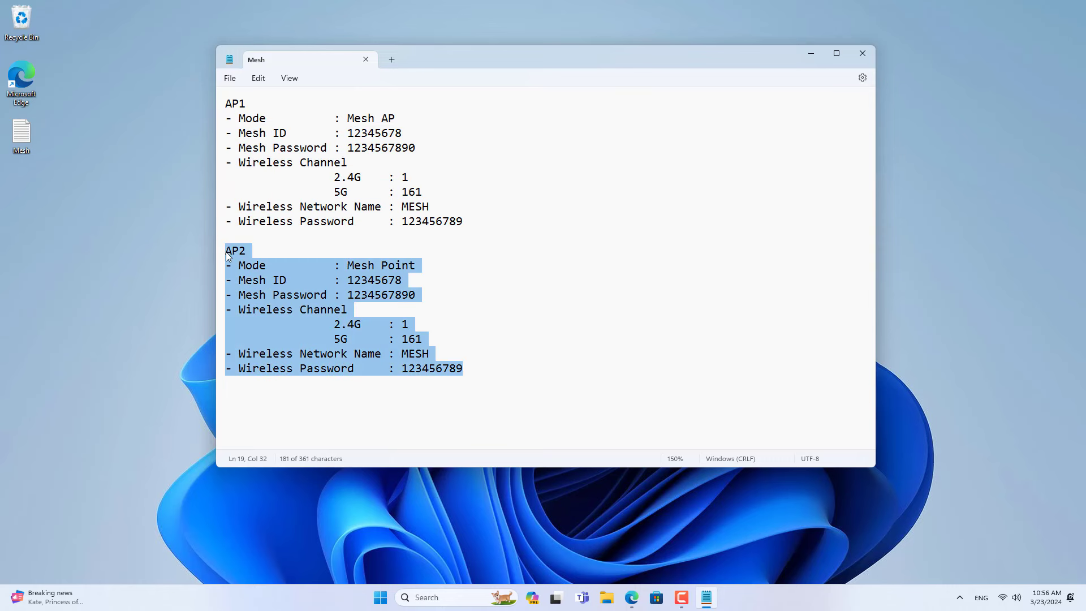
click(493, 378)
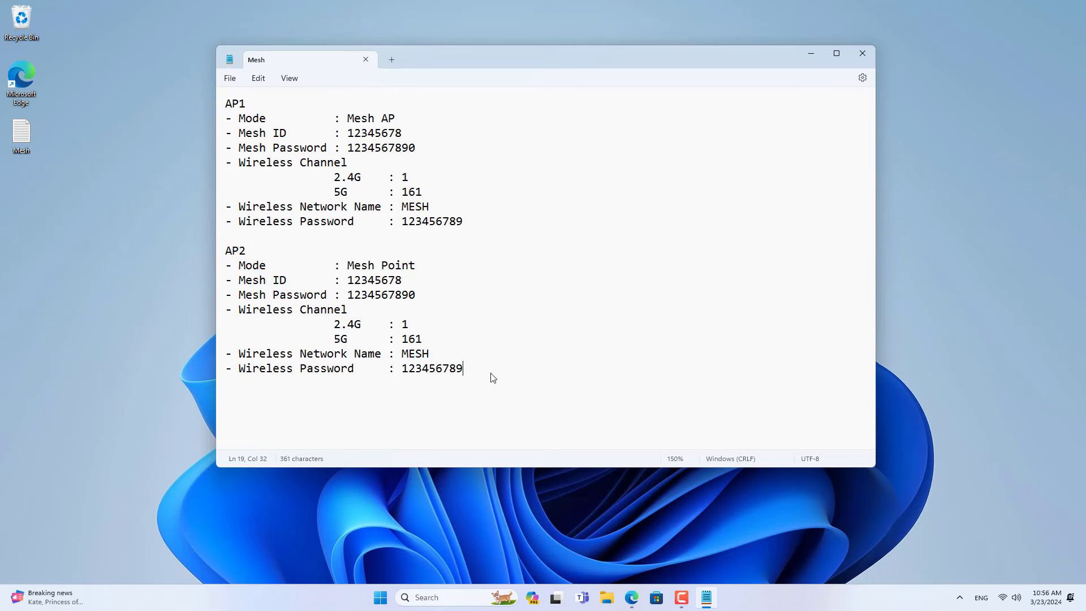
Paste a copy of the AP2 block below it, renumber its heading to AP3, and compare Mesh Point modes.
key(Return)
key(Return)
key(ctrl+v)
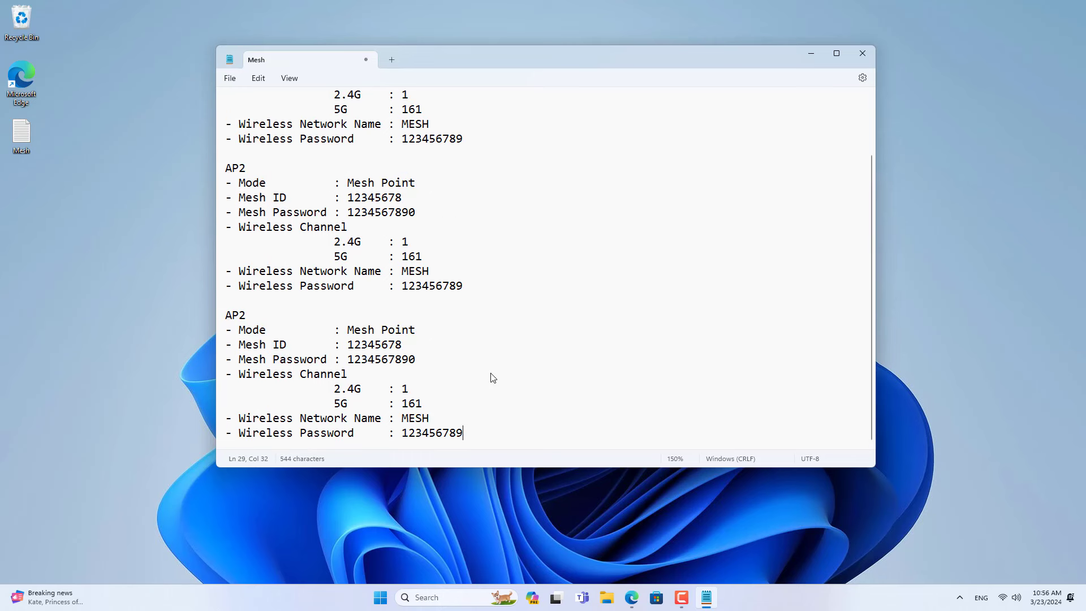
drag(239, 316, 247, 321)
text(3)
drag(417, 330, 238, 333)
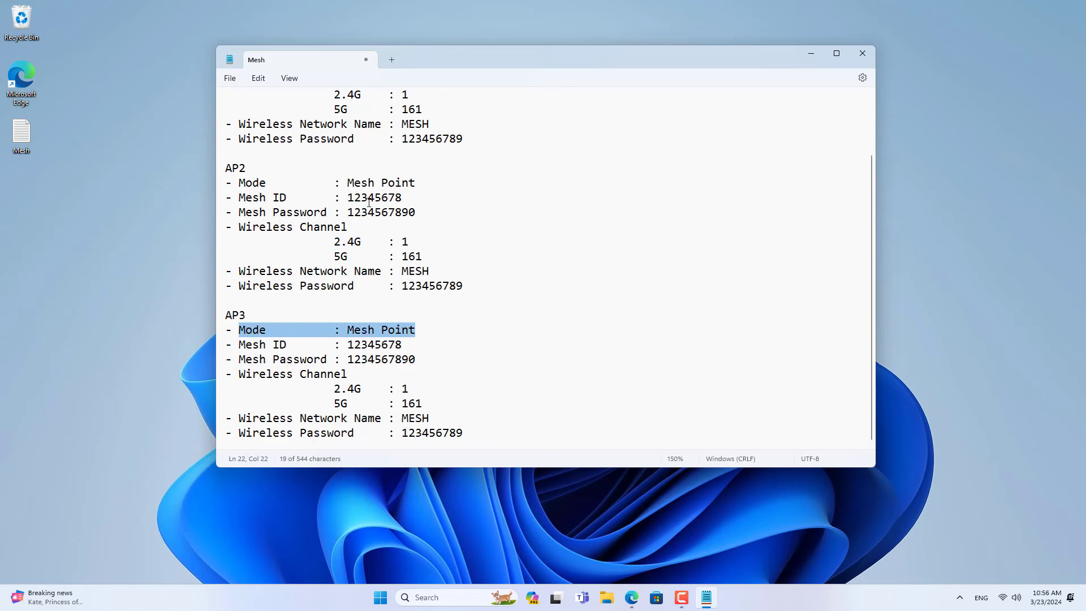
drag(417, 182, 233, 184)
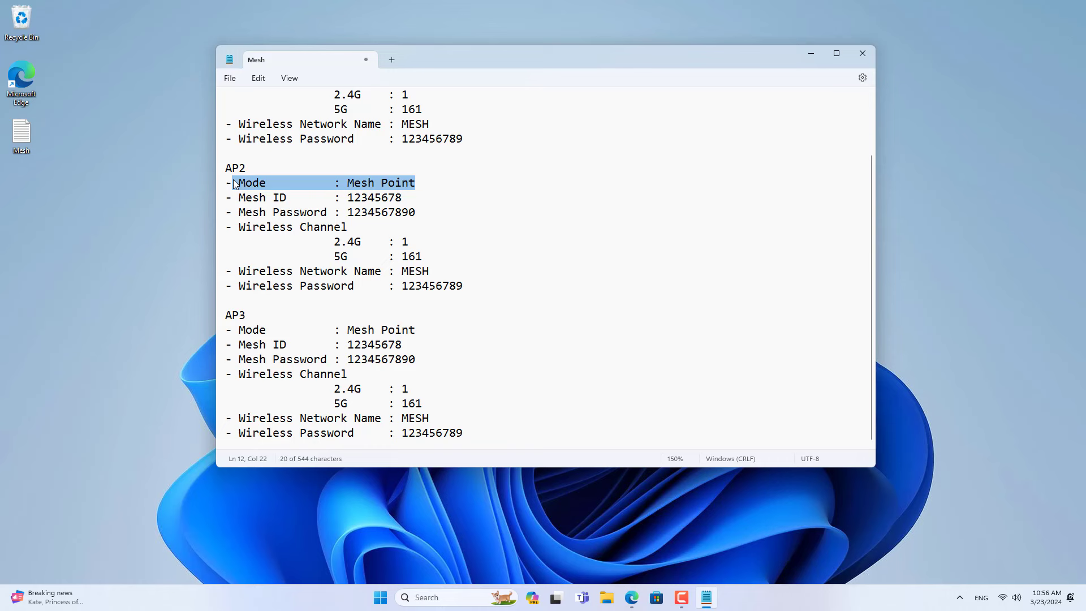